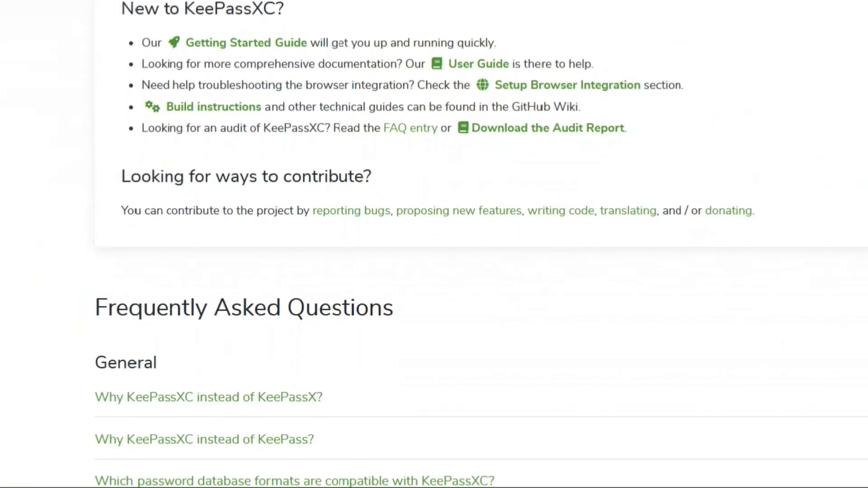
- Scroll the documentation page down to the FAQ's General and Security questions
scroll(434, 244, "down", 6)
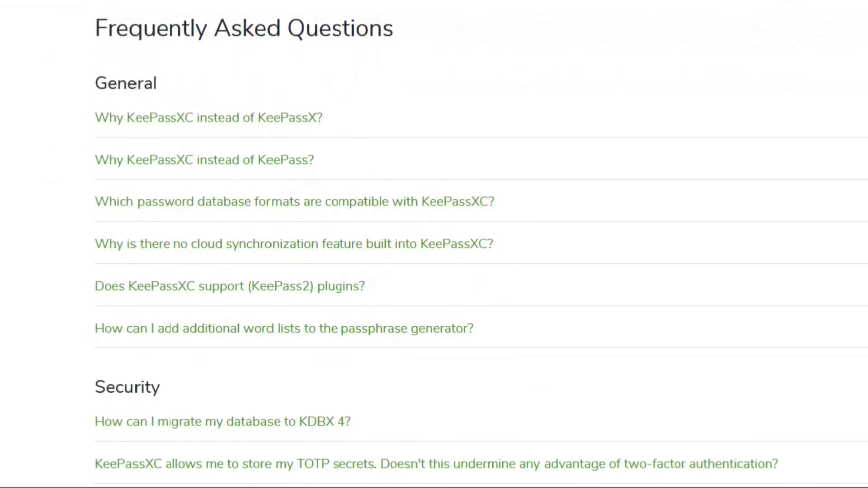
scroll(434, 245, "down", 6)
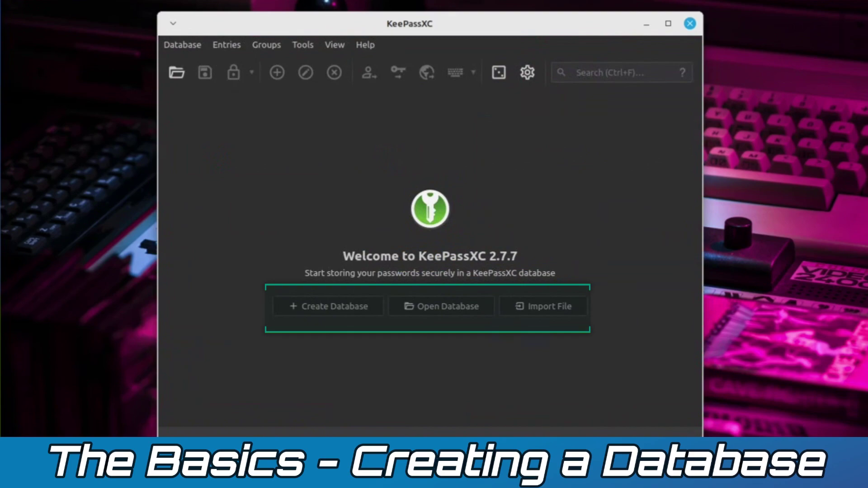
- Start a new database named 'Tutorial' with the description 'keepass tutorial'
left_click(334, 306)
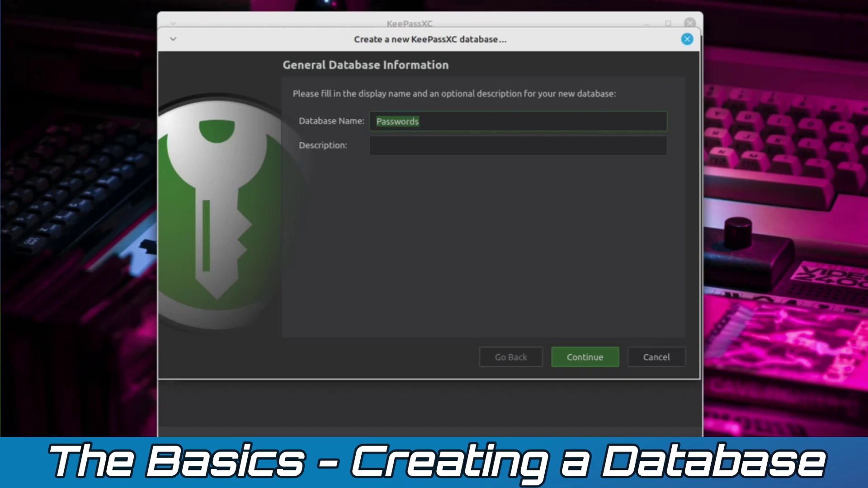
type("Tutorial")
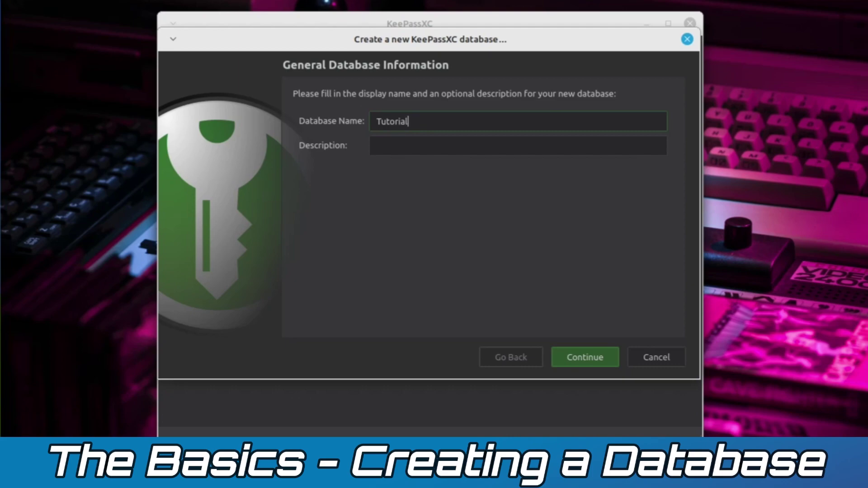
left_click(377, 146)
type("keepass tutorial")
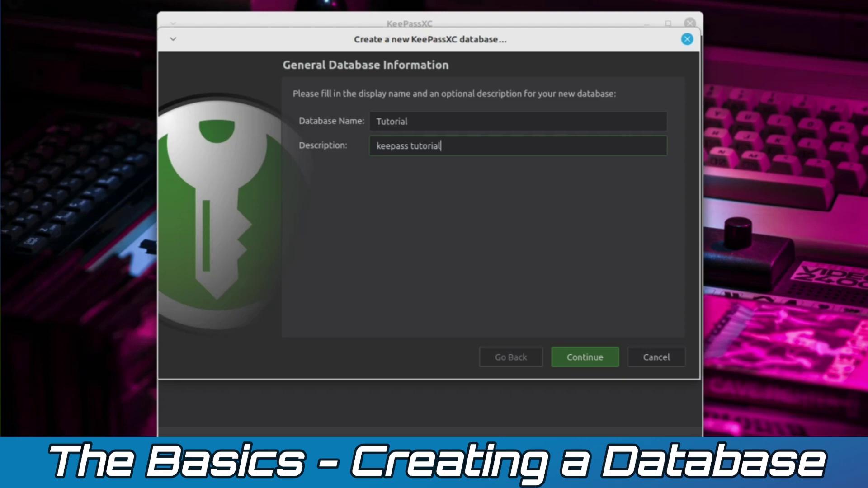
key("Return")
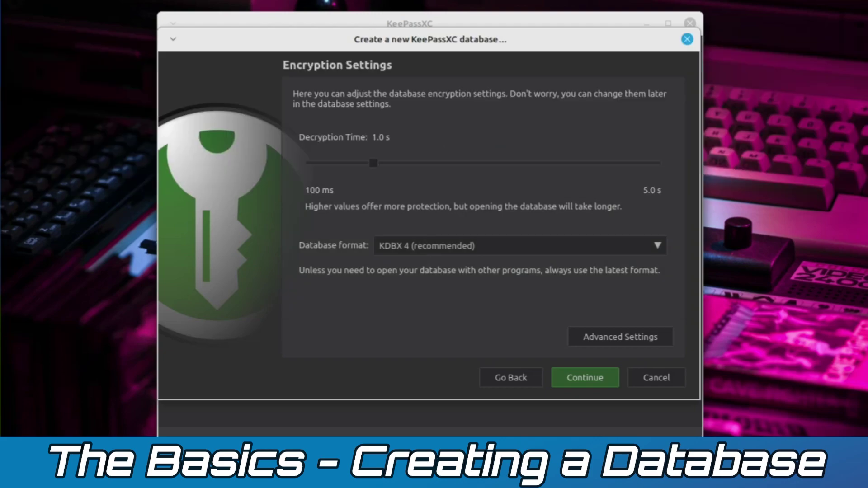
- Raise the decryption time to 5.0 s and show the advanced encryption settings
key("Right")
key("Right")
key("Right")
key("Right")
key("Right")
key("Right")
key("Right")
key("Right")
key("Right")
key("Right")
key("Right")
key("Right")
key("Right")
key("Right")
key("Right")
key("Right")
key("Right")
key("Right")
key("Right")
key("Right")
key("Tab")
key("Tab")
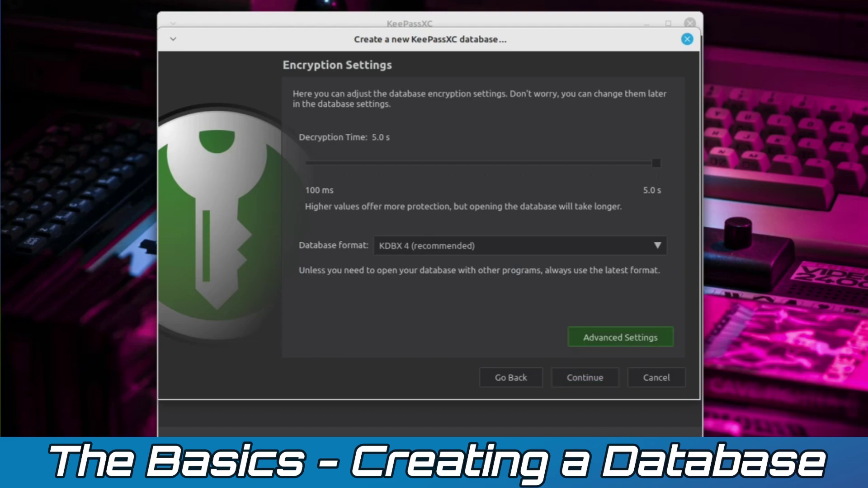
key("space")
- Keep AES 256-bit and Argon2d, return to simple settings and continue to credentials
key("shift+Tab")
key("shift+Tab")
key("shift+Tab")
key("shift+Tab")
key("shift+Tab")
key("shift+Tab")
key("space")
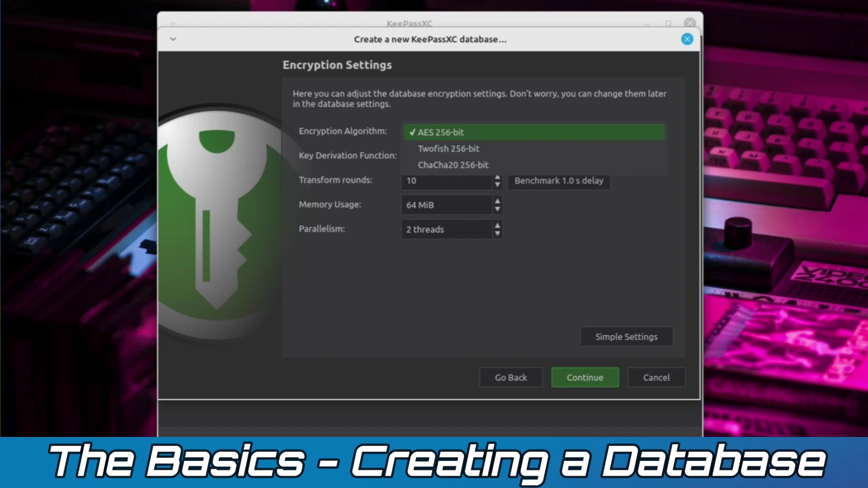
key("Escape")
key("Tab")
key("space")
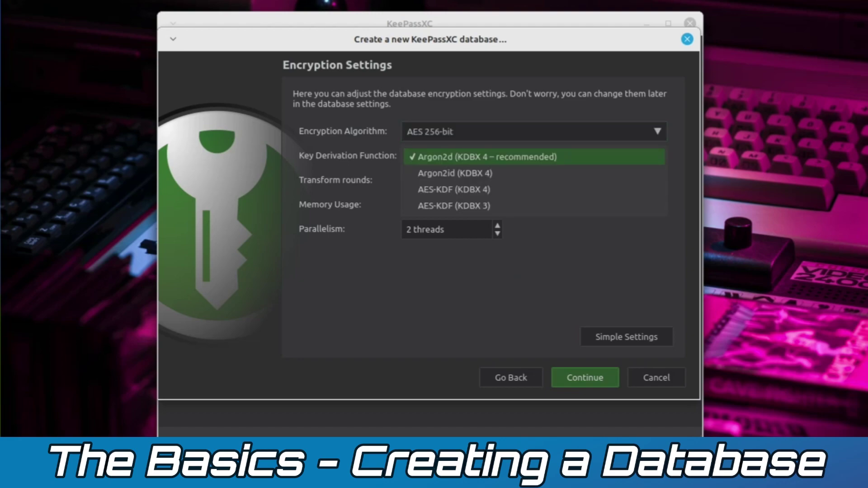
key("Escape")
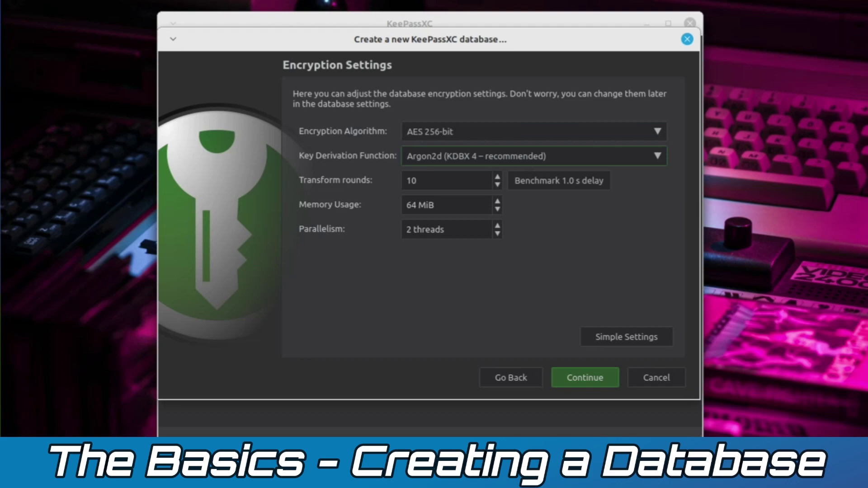
key("Tab")
key("space")
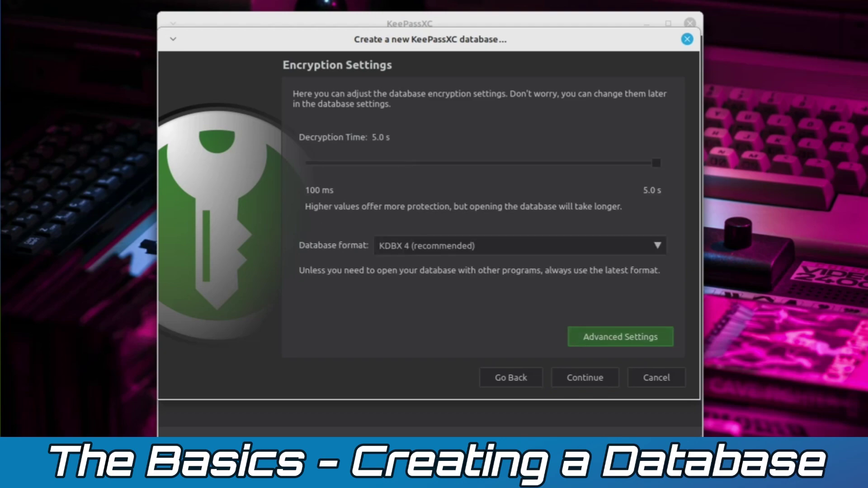
key("Tab")
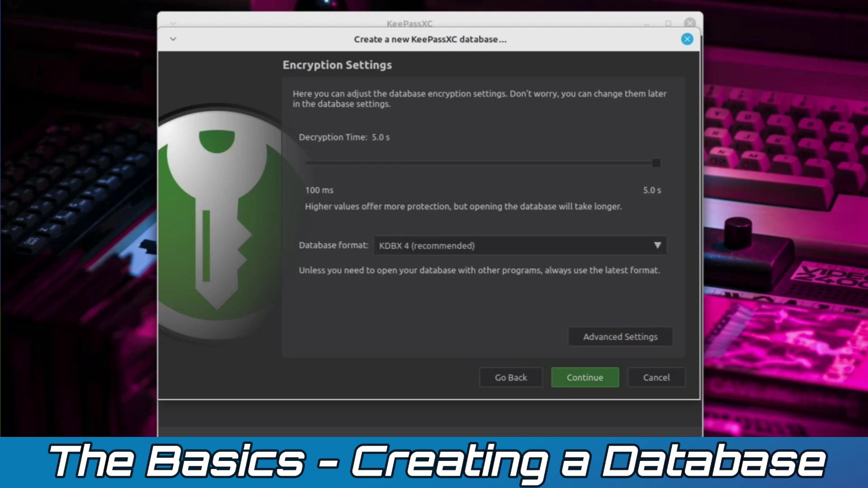
key("Return")
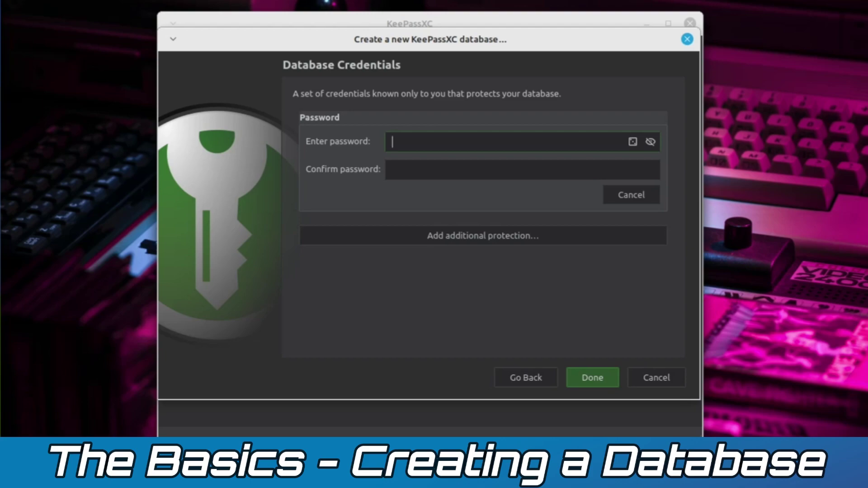
- Enter and confirm the master password, leaving the additional protection options unused
type("******")
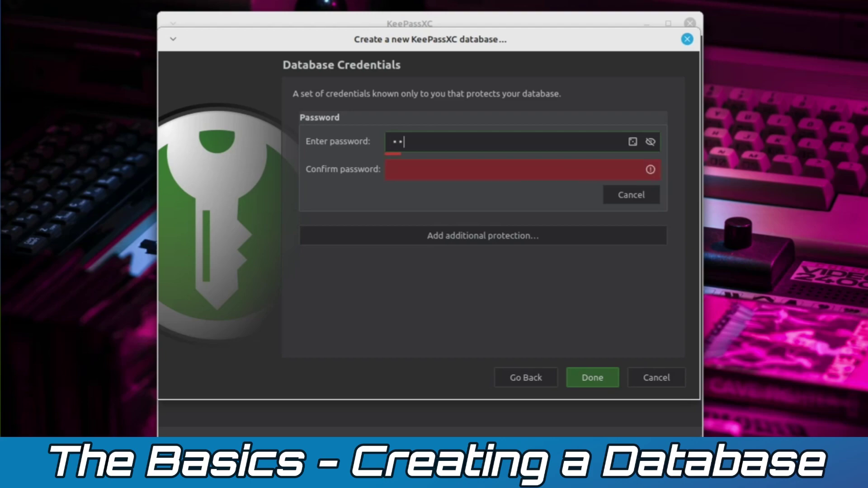
type("**")
key("Tab")
type("********")
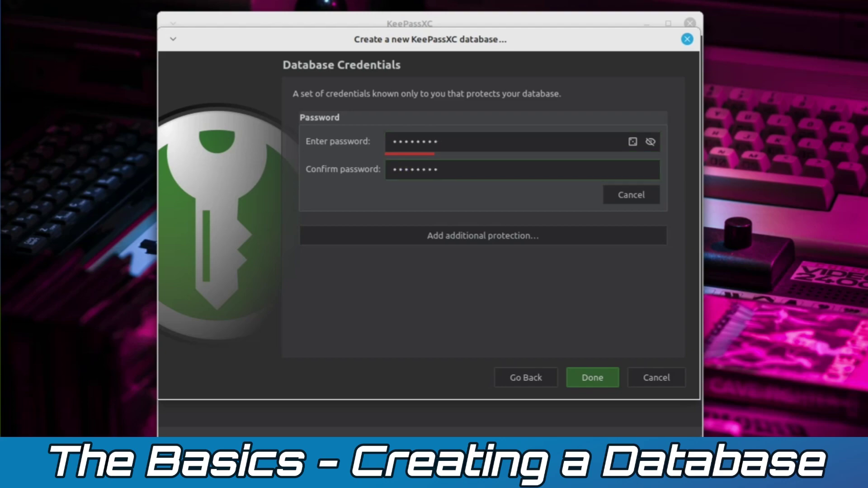
key("Tab")
key("Tab")
key("space")
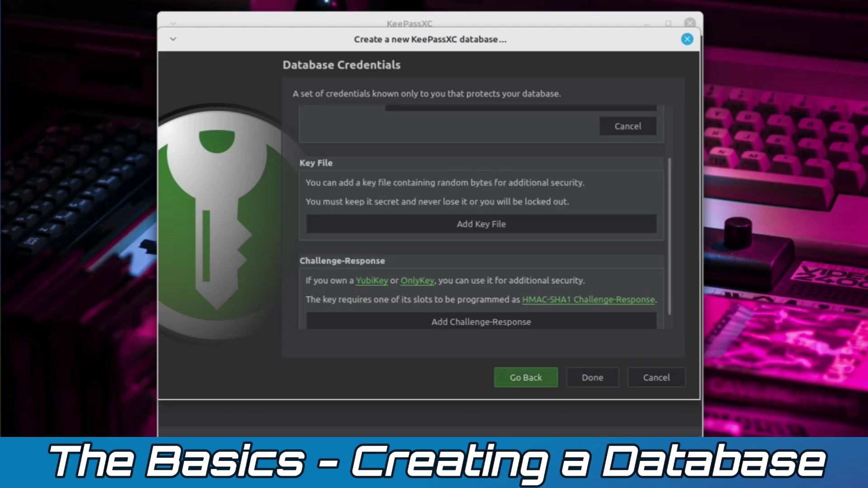
key("shift+Tab")
key("shift+Tab")
key("shift+Tab")
key("shift+Tab")
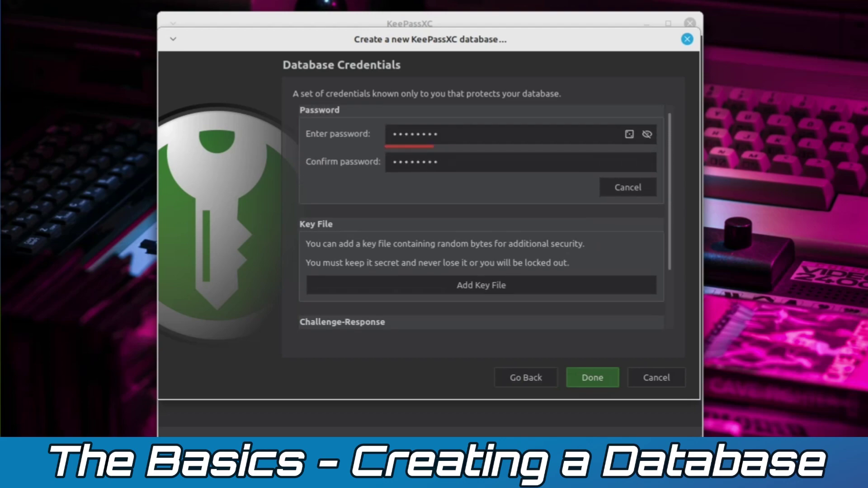
scroll(484, 217, "down", 3)
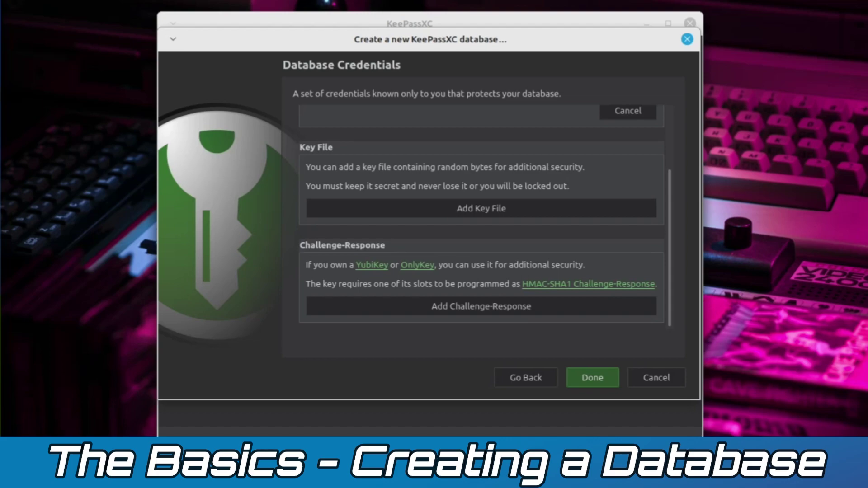
scroll(481, 217, "up", 3)
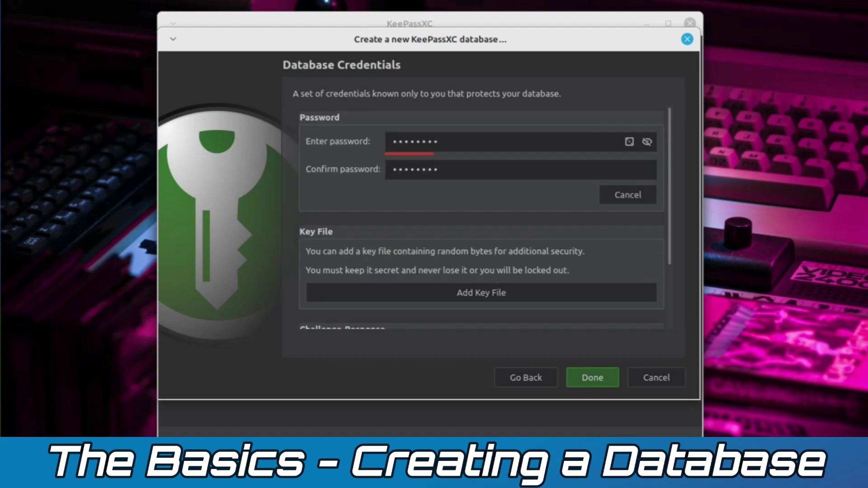
- Finish the wizard and save the database as 'Tutorials' on the Desktop
key("Return")
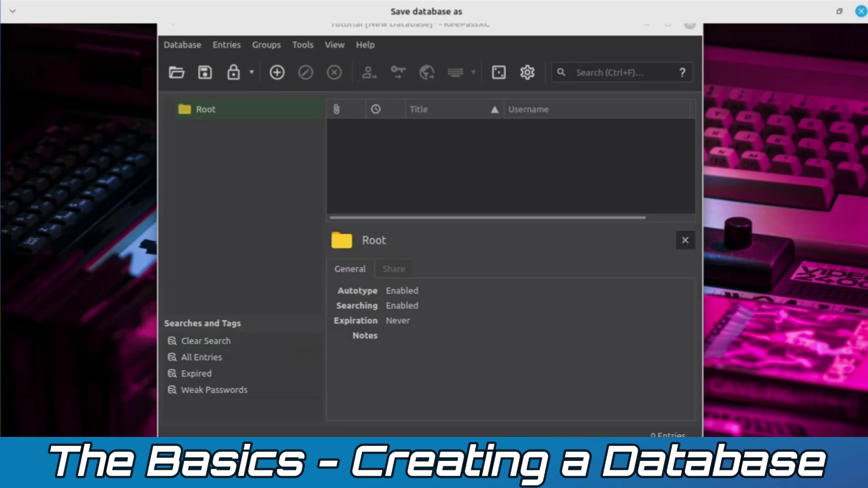
key("Return")
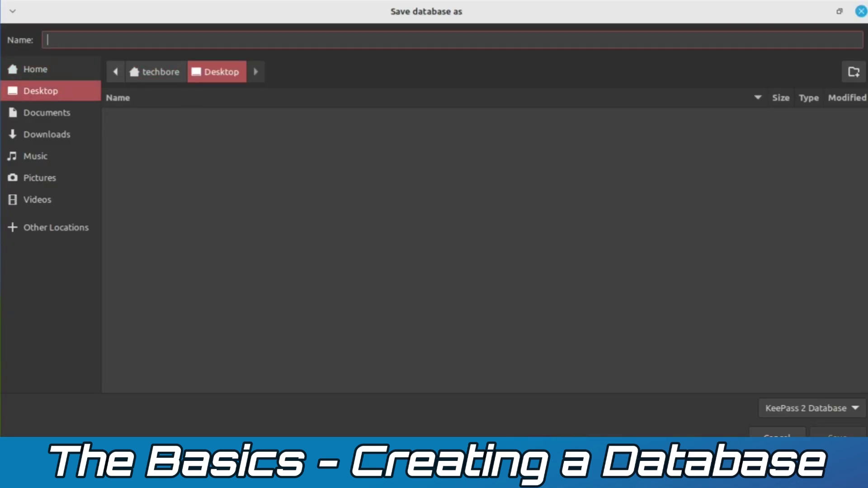
type("Tutorials")
key("Return")
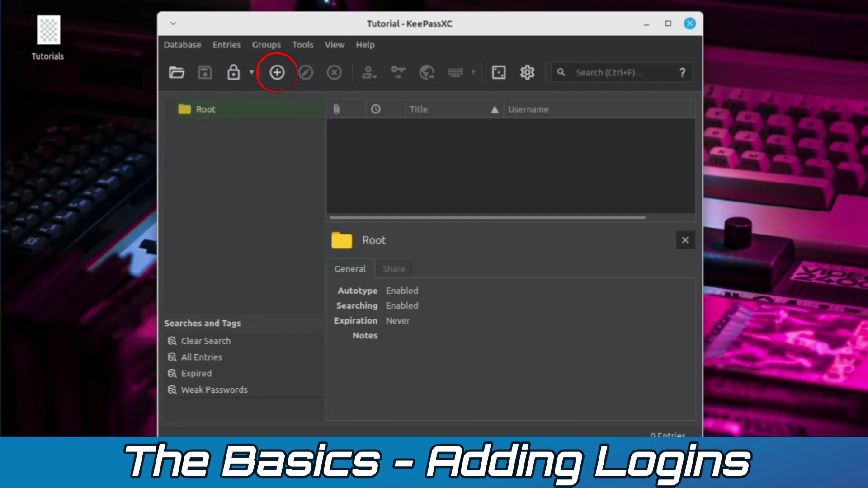
key("ctrl+n")
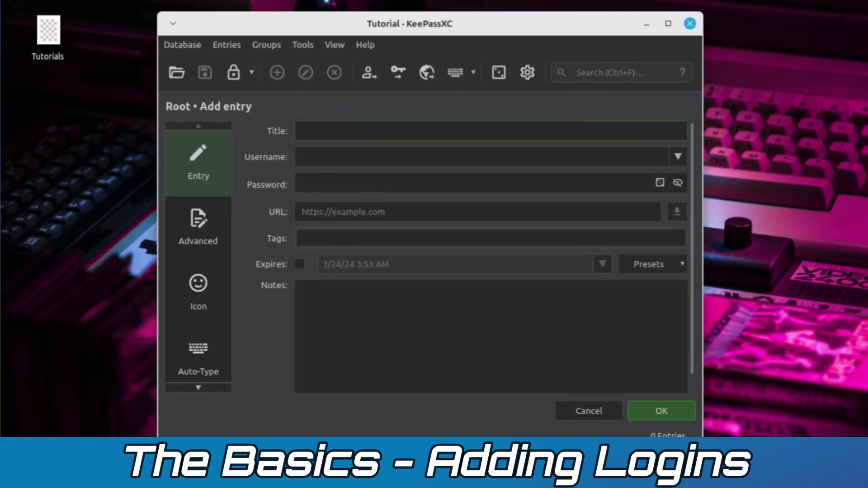
type("Protonmail")
left_click(302, 157)
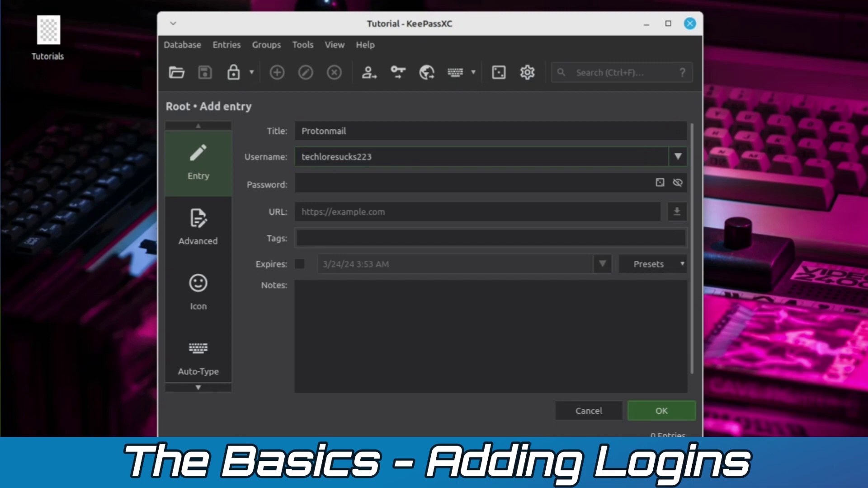
key("ctrl+h")
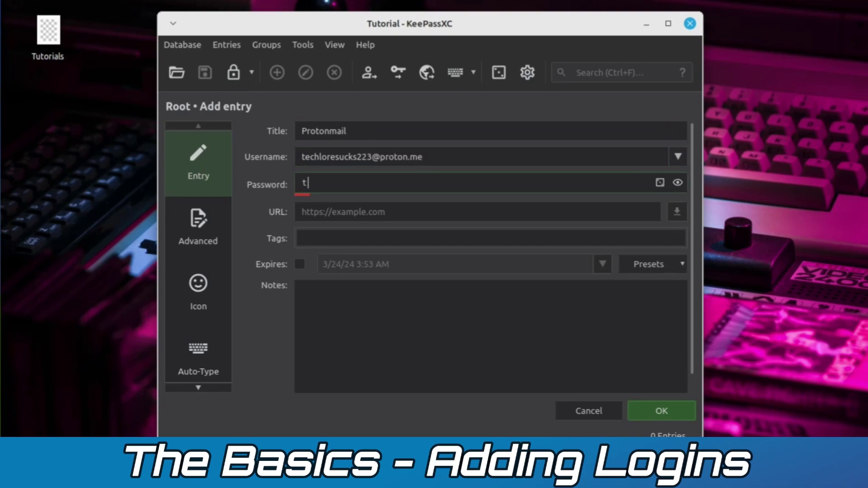
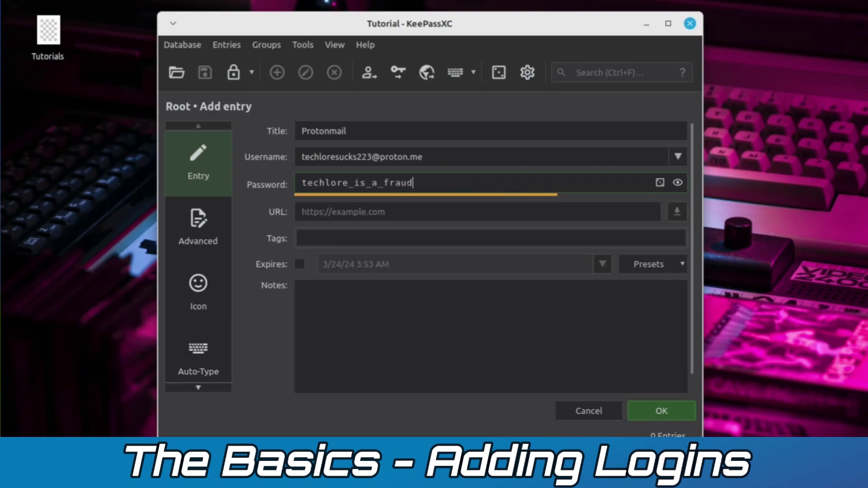
key("Tab")
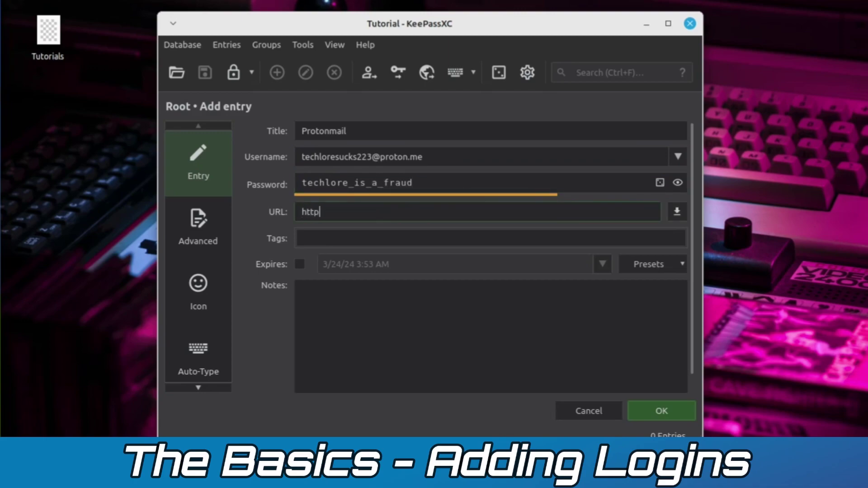
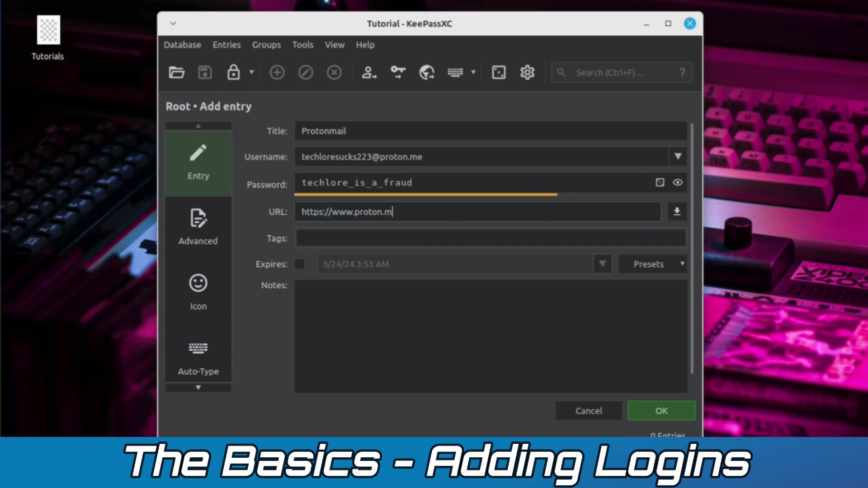
left_click(303, 290)
- Save the Protonmail entry, add a 'Tutanota' group under Root and save the database
left_click(662, 411)
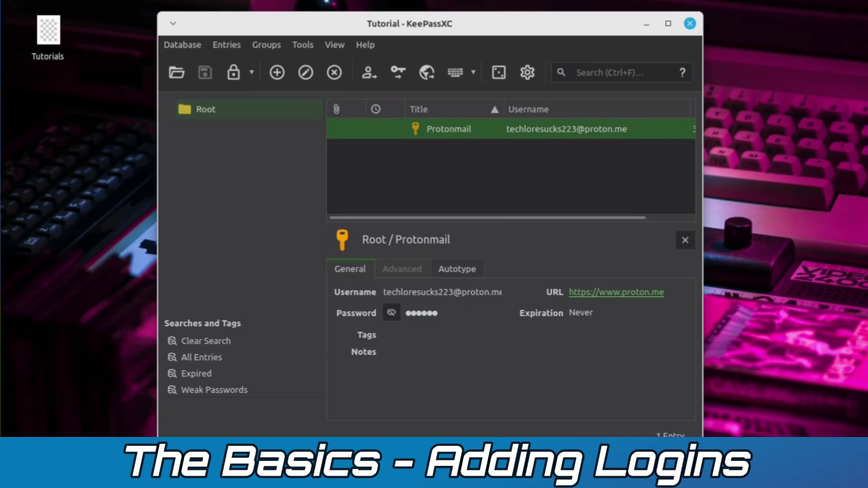
left_click(206, 109)
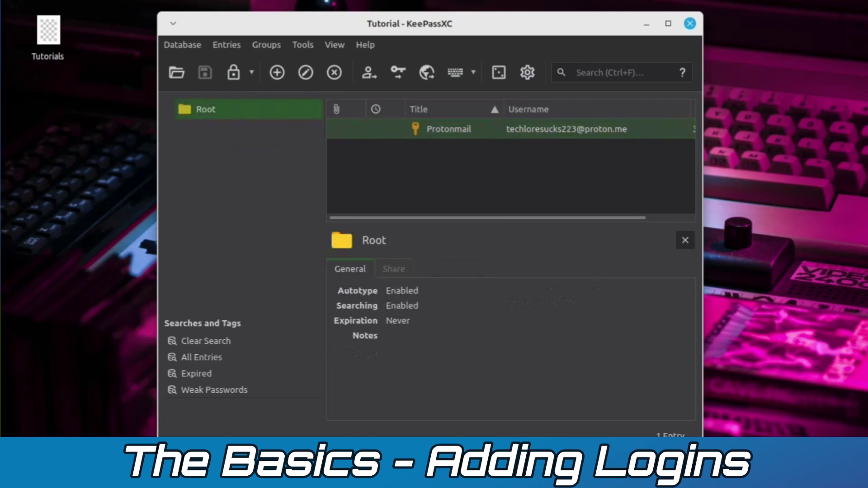
right_click(209, 109)
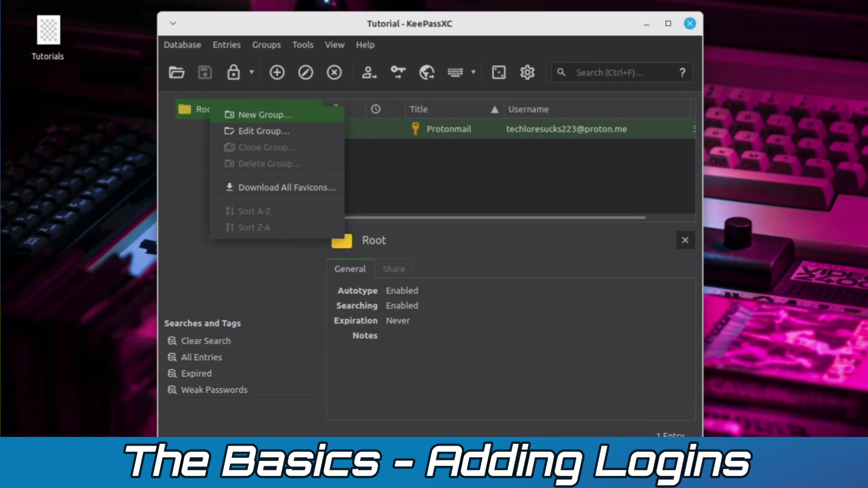
left_click(265, 115)
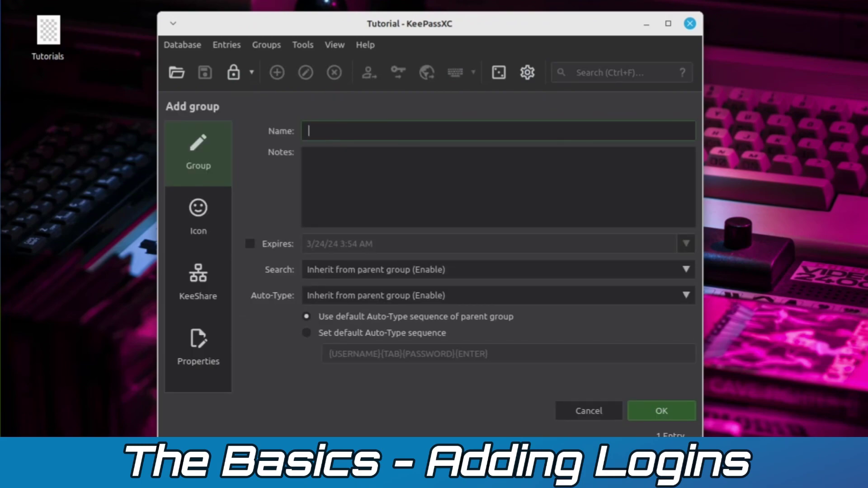
type("Tutanota")
key("Return")
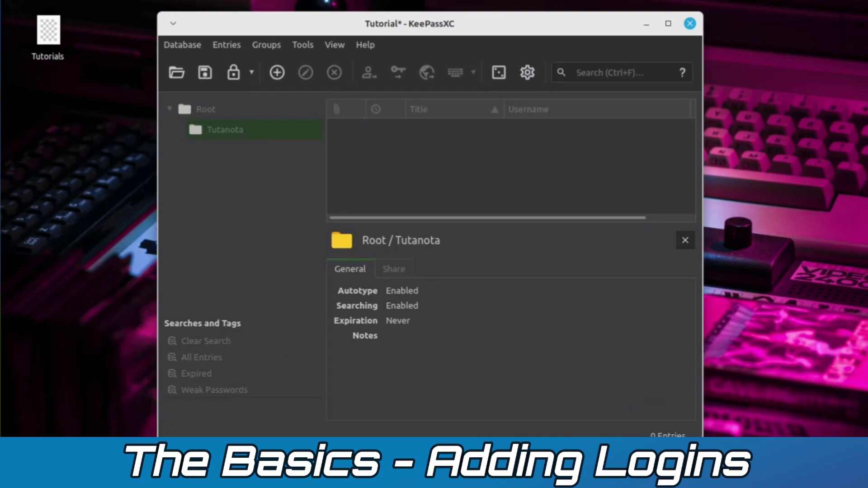
key("ctrl+s")
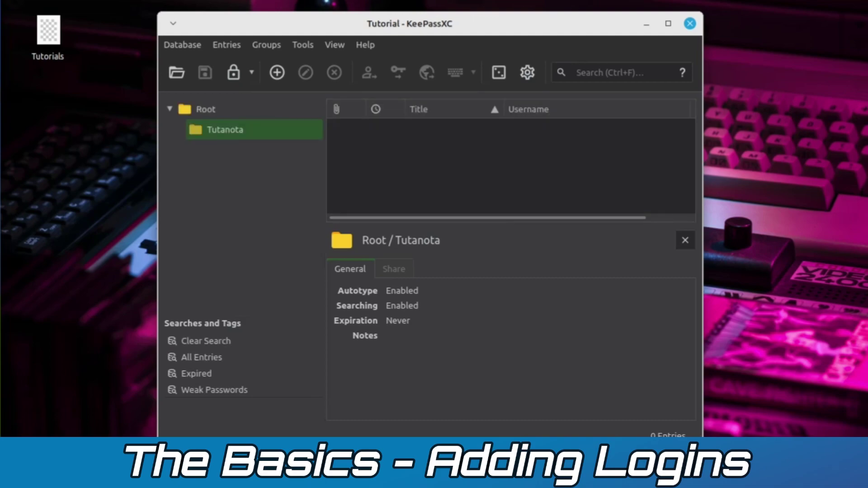
- Check the empty Tutanota group and Root's Protonmail entry, then lock the database
left_click(205, 109)
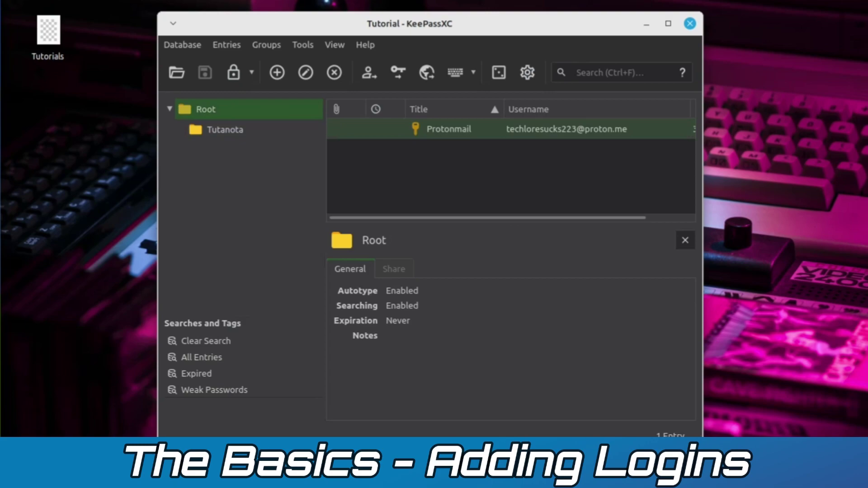
left_click(225, 129)
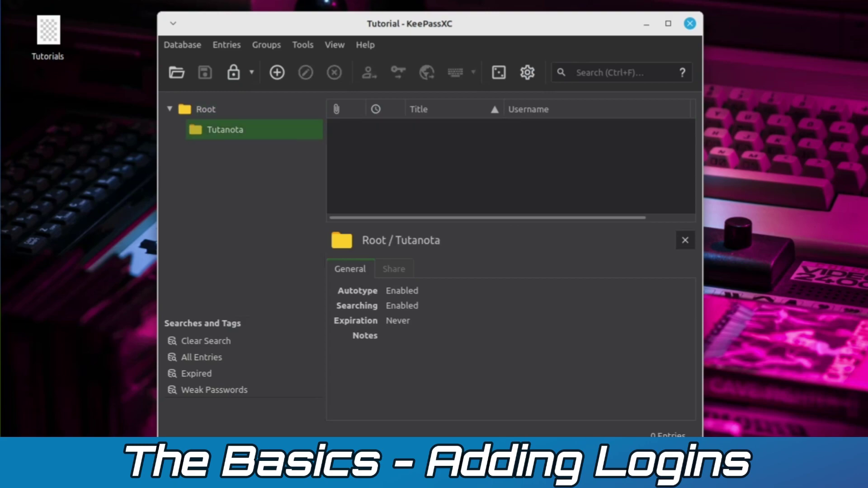
left_click(206, 109)
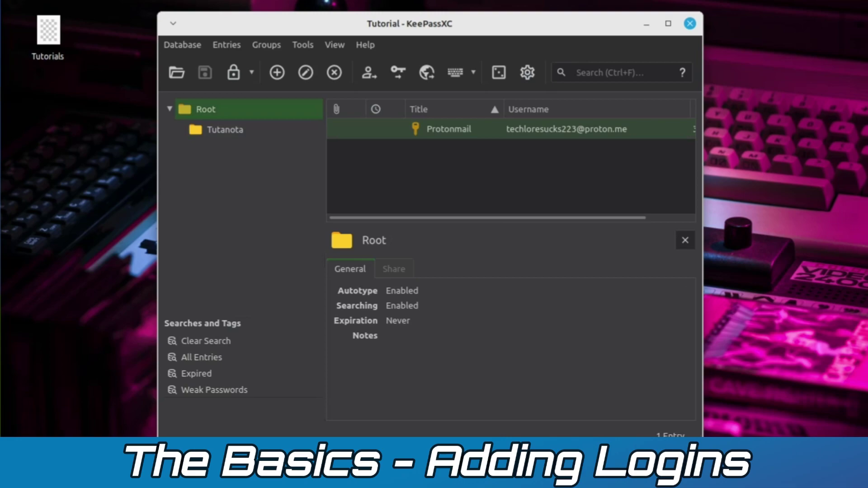
left_click(460, 129)
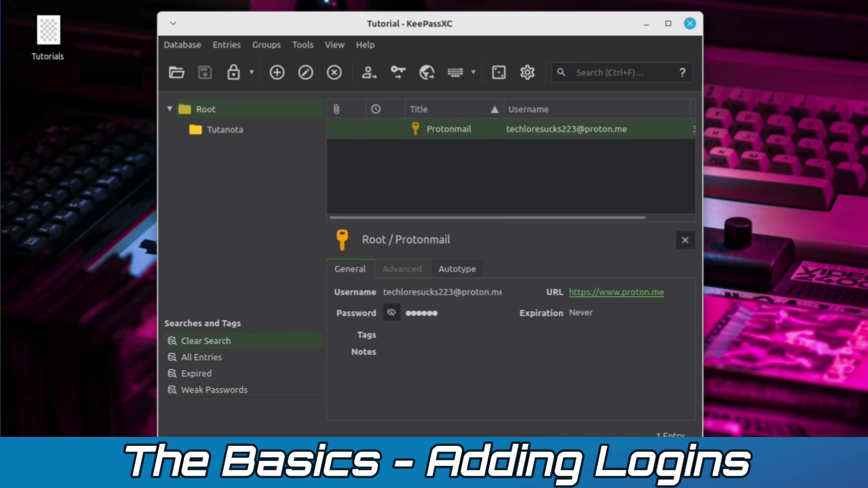
right_click(459, 129)
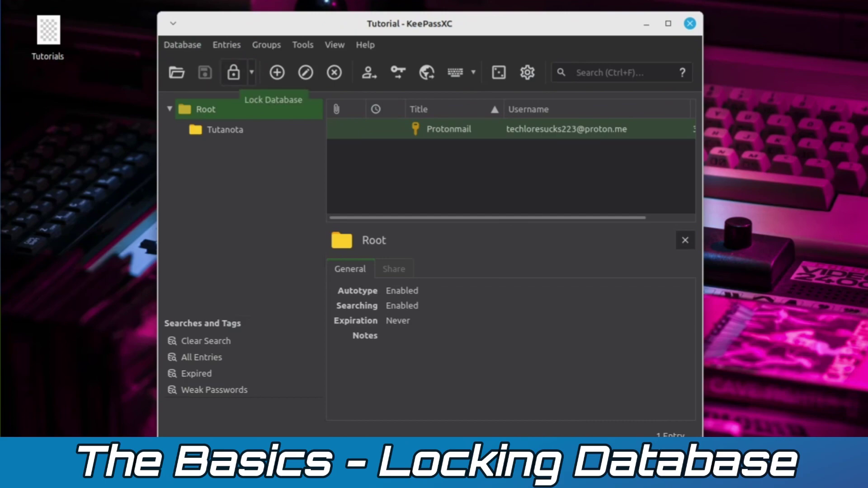
left_click(252, 72)
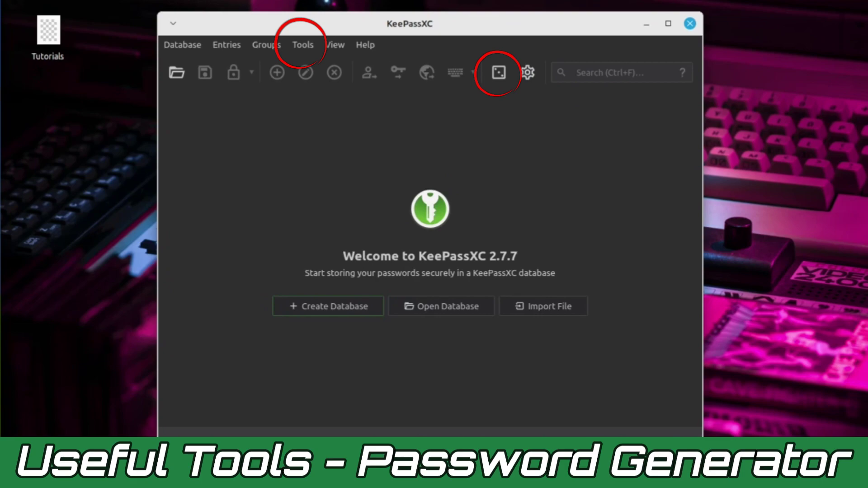
- Open the password generator, showing a 25-character Excellent-rated password
left_click(498, 72)
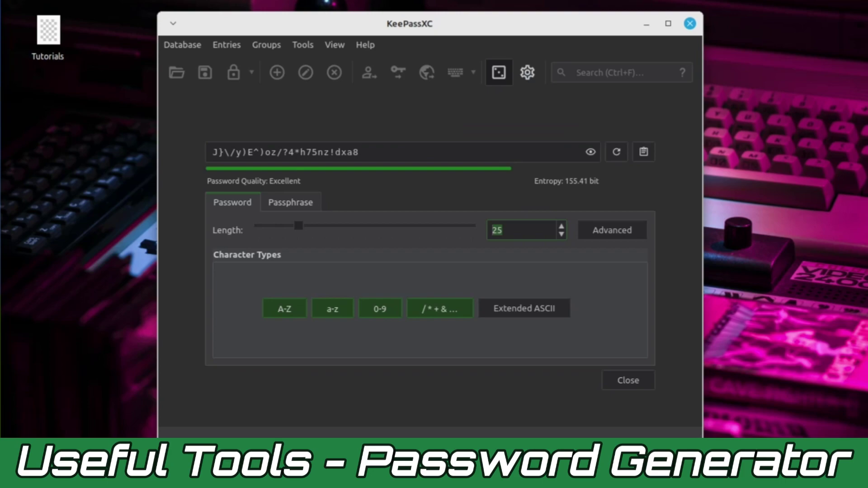
- Reveal the advanced character options and adjust the length to 22 and back to 25
left_click(612, 230)
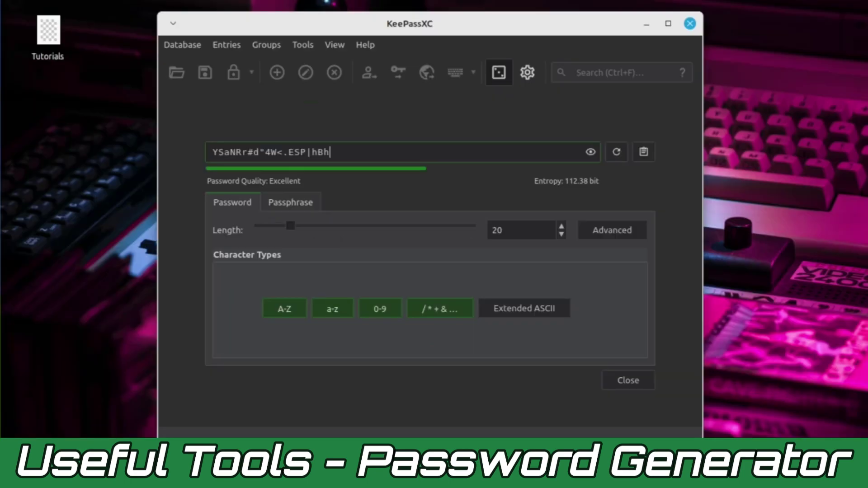
key("Down")
key("Down")
key("Down")
key("Up")
key("Up")
key("Up")
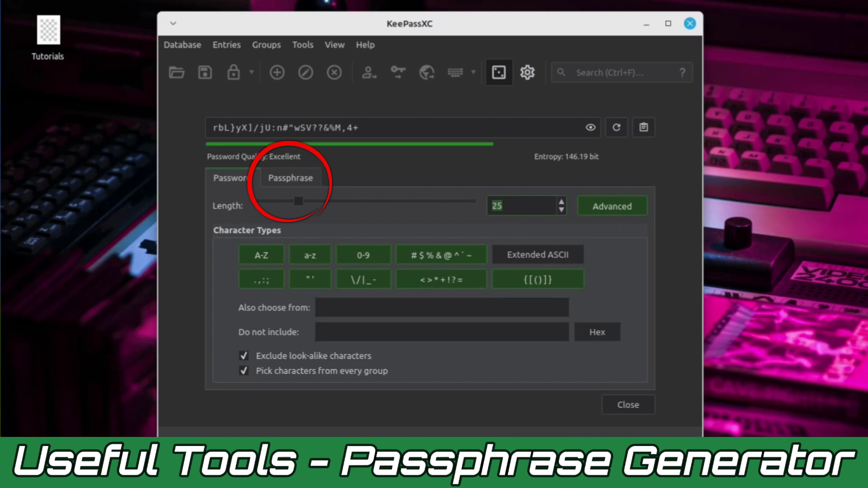
- Switch to passphrases and regenerate them with the word count raised to 10
left_click(290, 178)
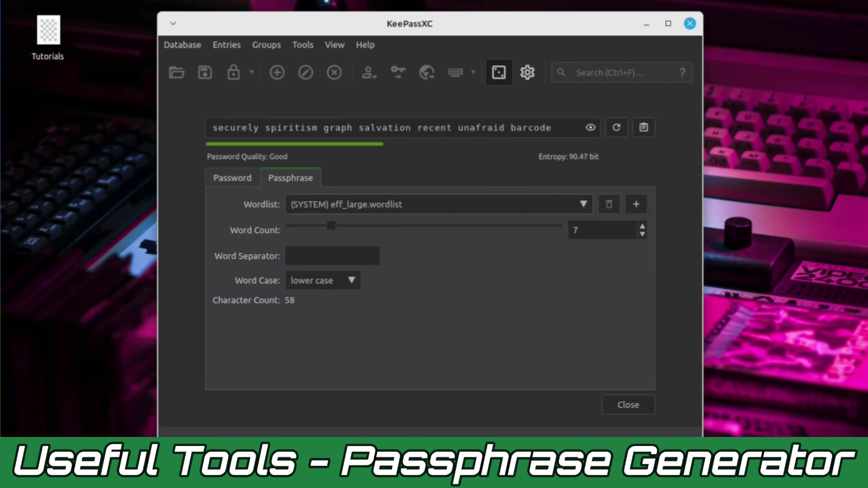
left_click(616, 128)
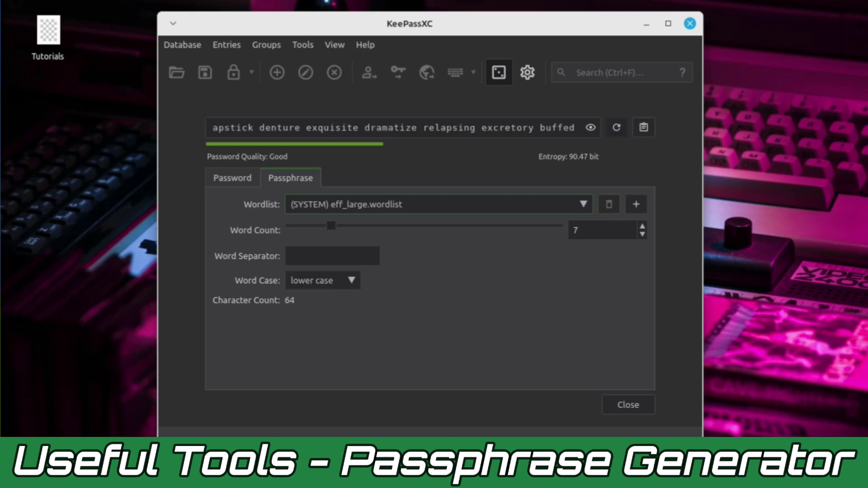
key("ctrl+r")
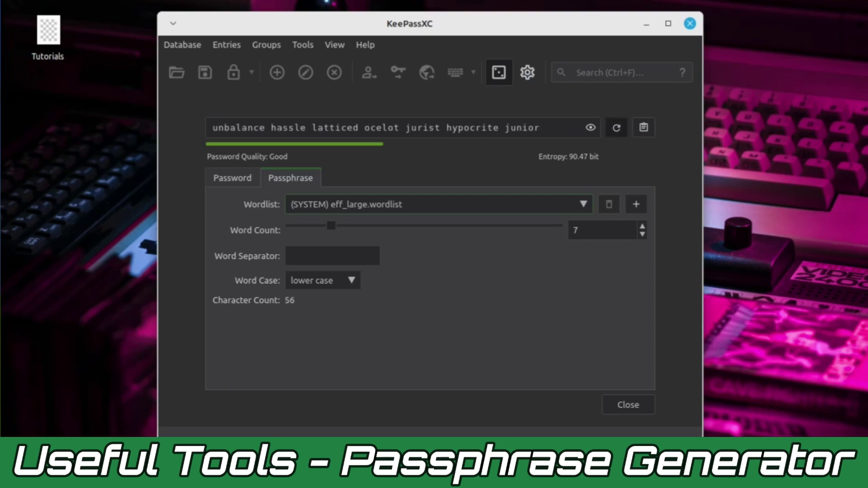
key("ctrl+r")
key("ctrl+r")
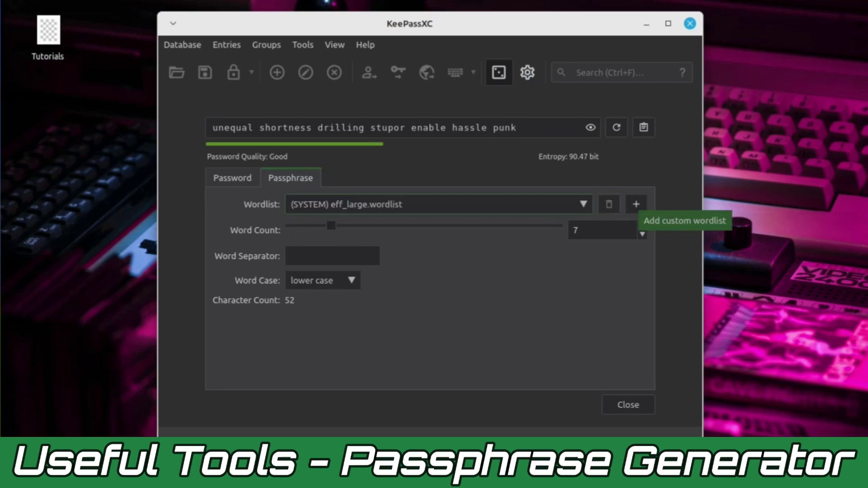
left_click(642, 225)
key("Up")
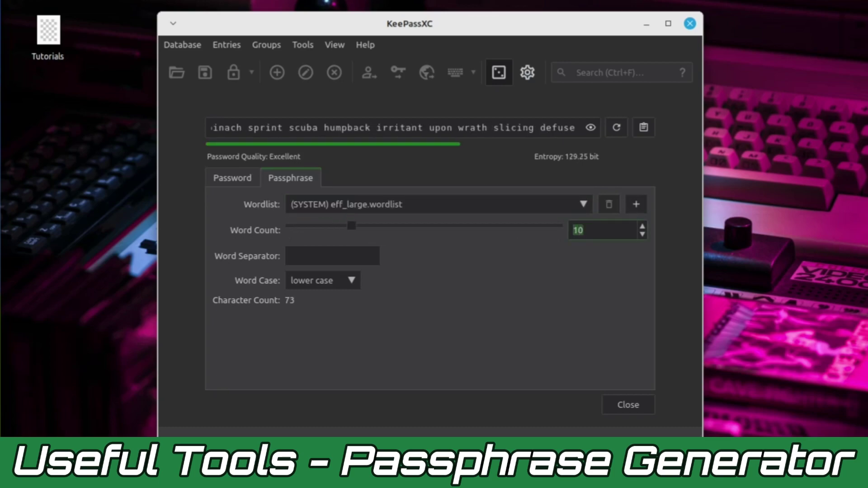
key("Up")
left_click(617, 128)
left_click(616, 128)
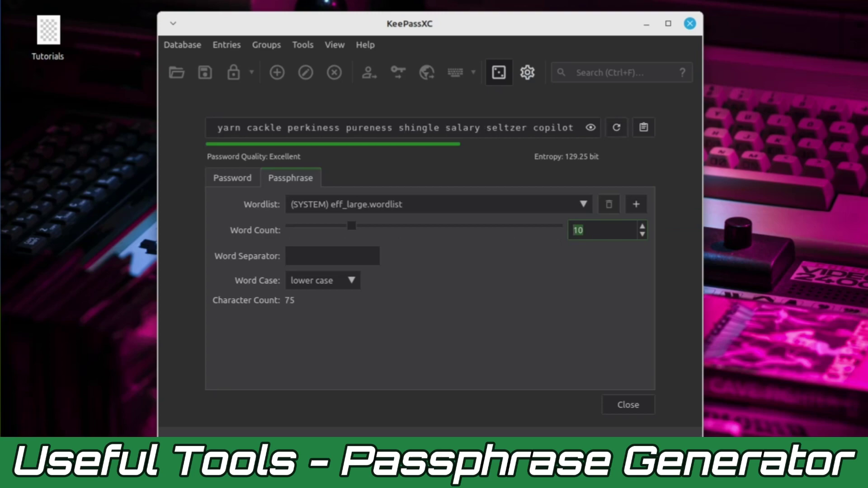
- Change the passphrase word case to UPPER CASE, then to Title Case
left_click(322, 280)
left_click(319, 297)
left_click(323, 281)
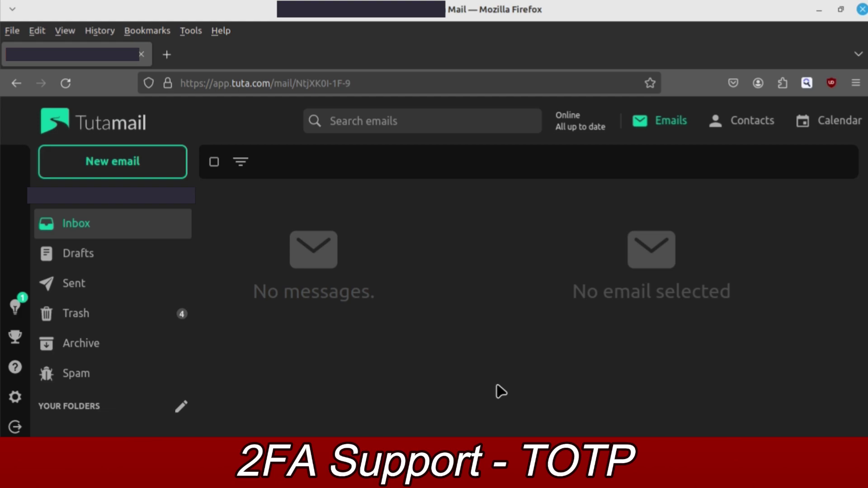
- In Tuta settings, add an Authenticator (TOTP) second factor to reveal its secret key and QR code
left_click(14, 402)
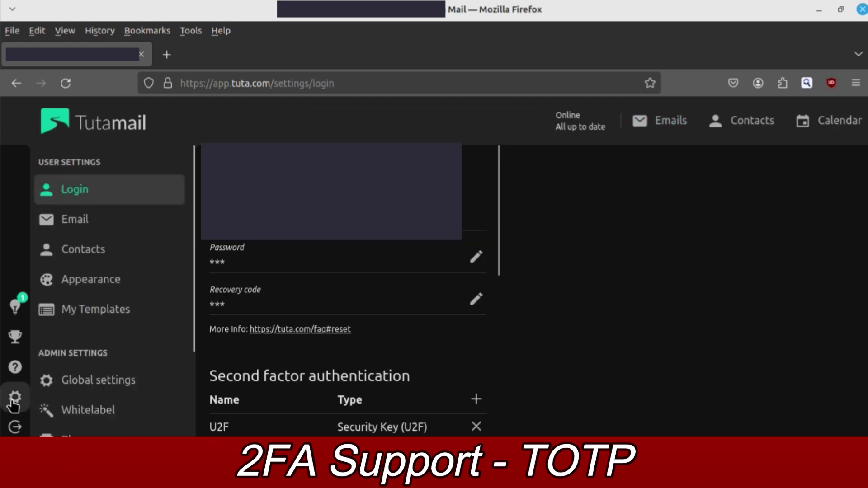
scroll(324, 357, "down", 3)
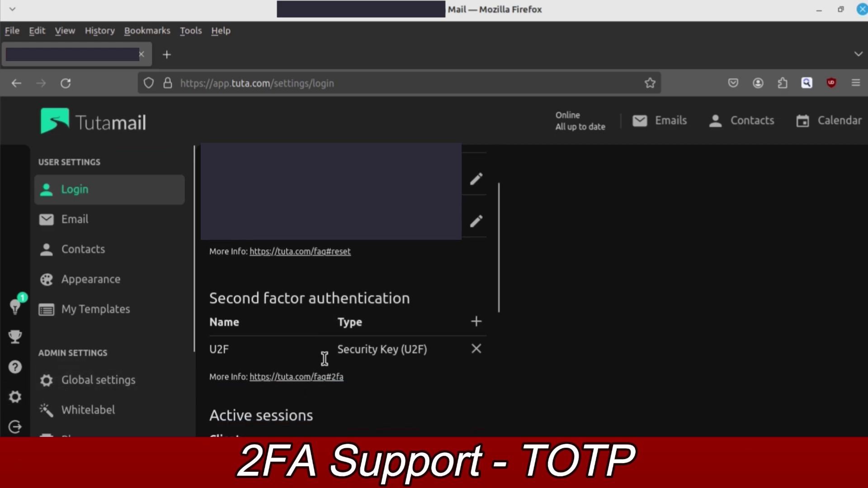
left_click(477, 244)
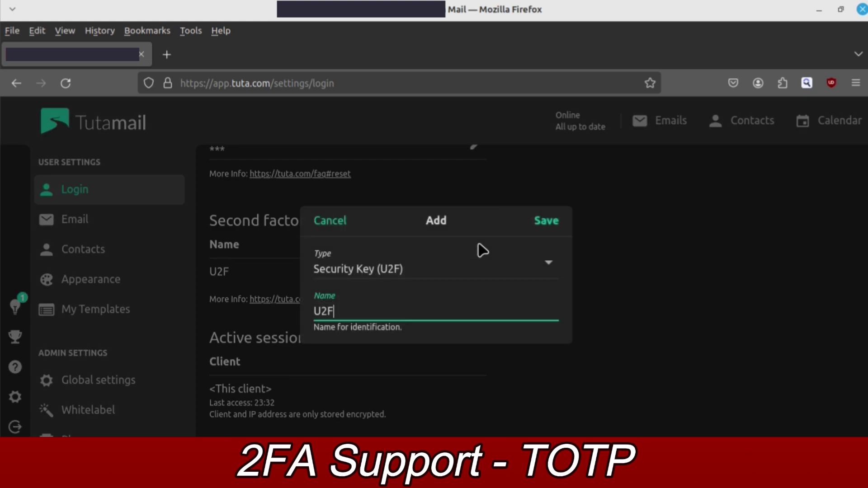
left_click(478, 266)
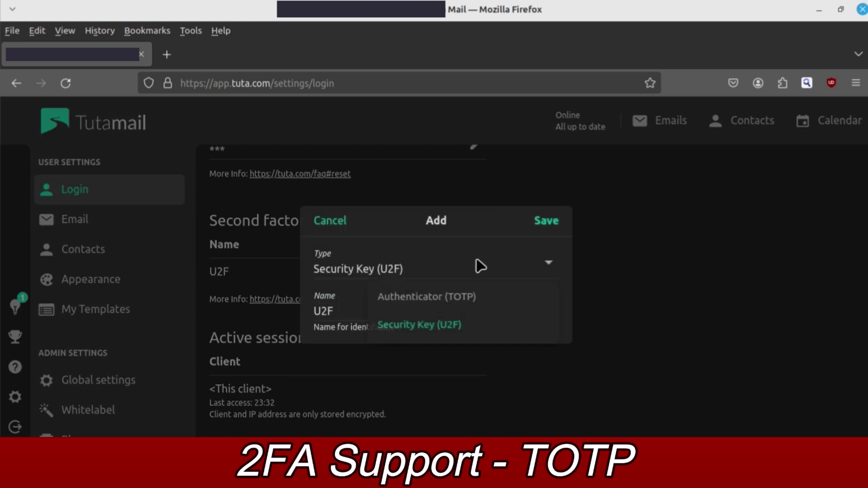
left_click(456, 301)
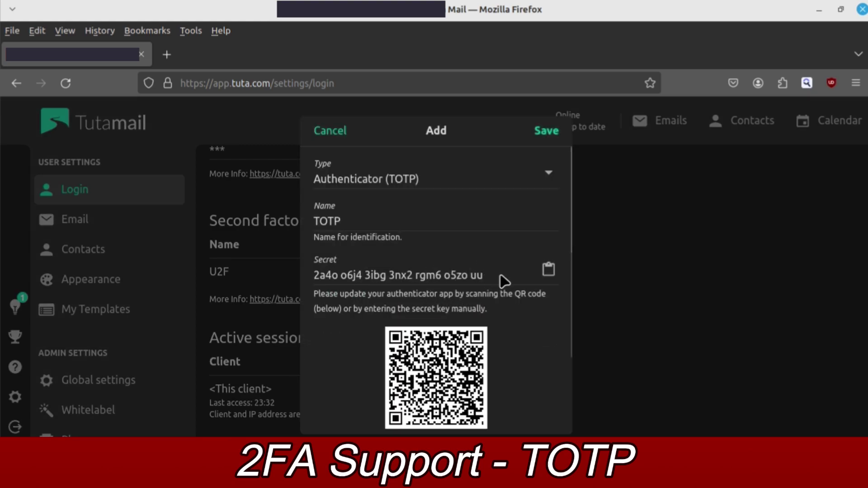
scroll(504, 282, "down", 3)
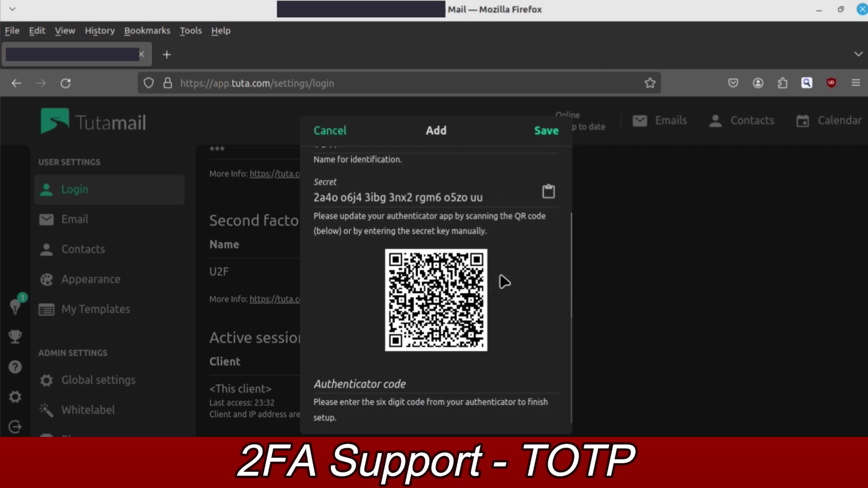
scroll(501, 282, "up", 3)
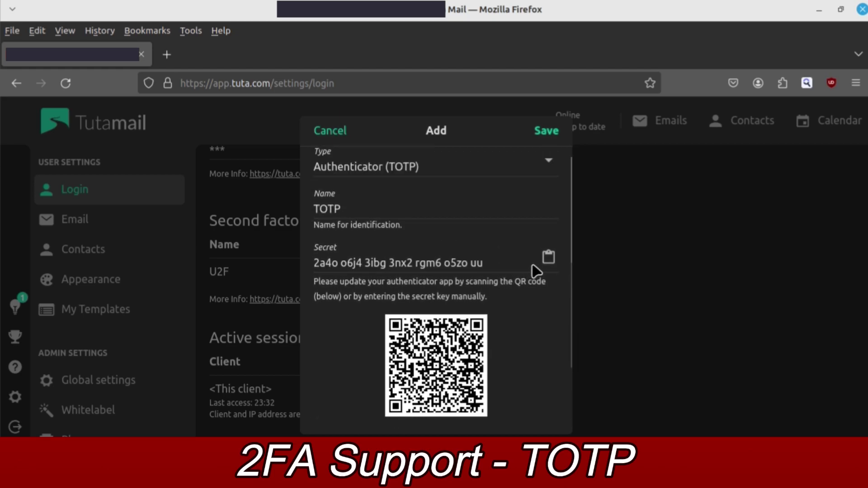
key("alt+Tab")
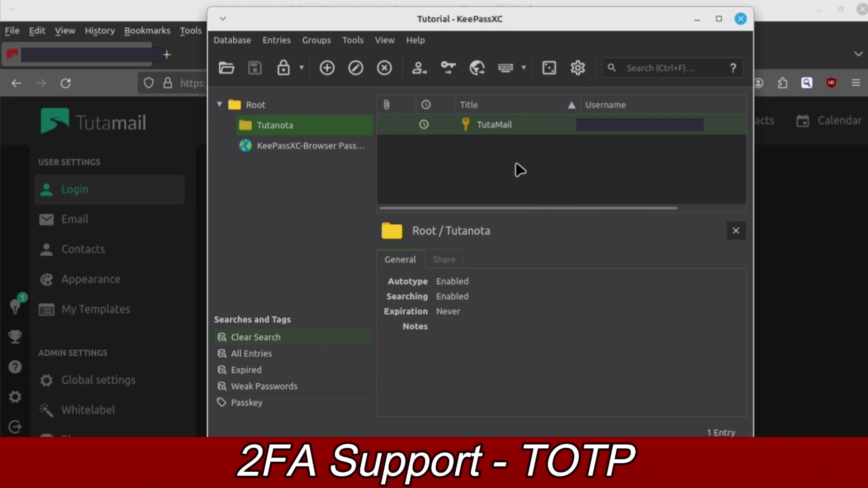
- Set the TutaMail entry's TOTP secret key to the pasted Tuta authenticator key
right_click(489, 129)
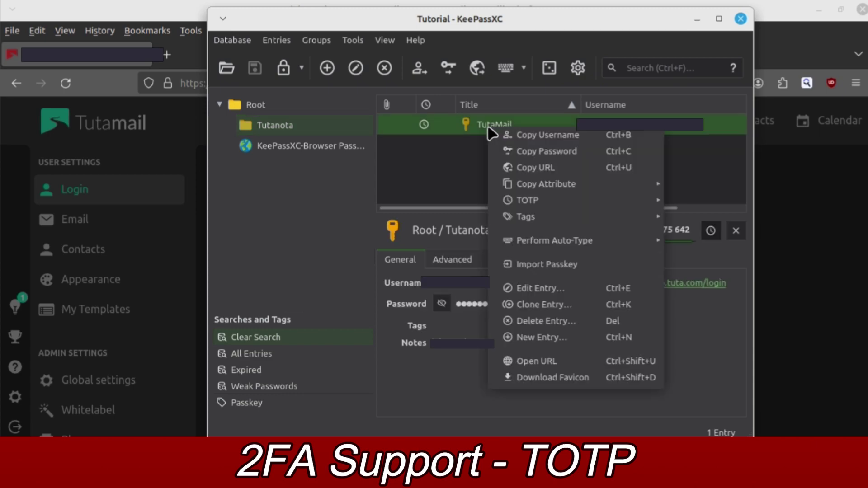
mouse_move(584, 204)
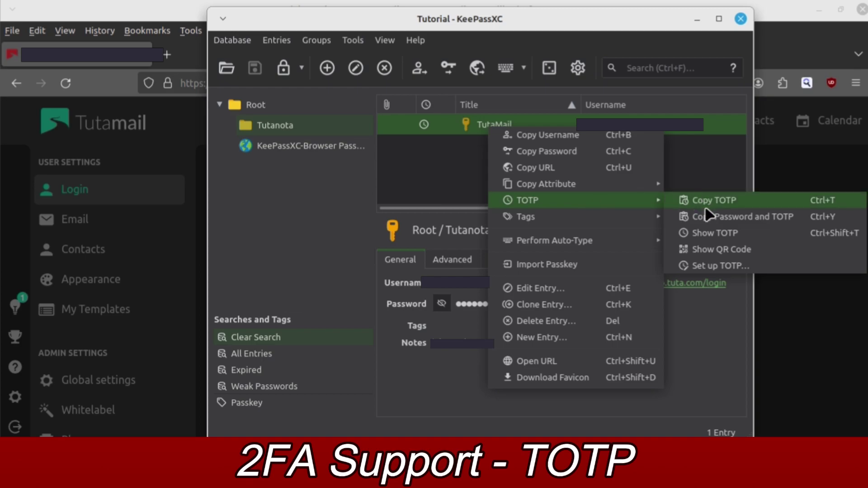
left_click(718, 266)
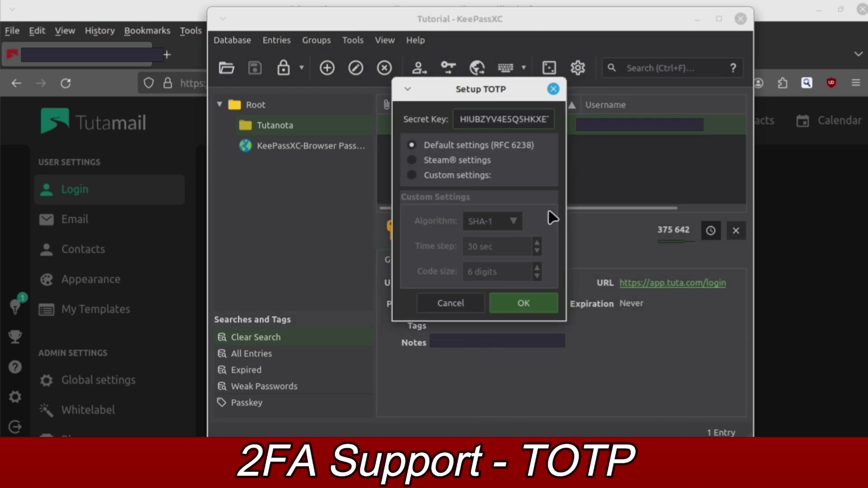
double_click(497, 125)
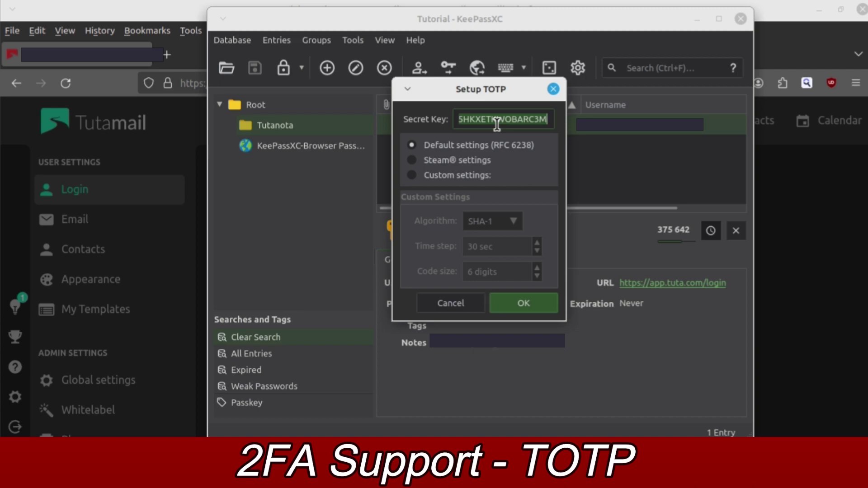
key("BackSpace")
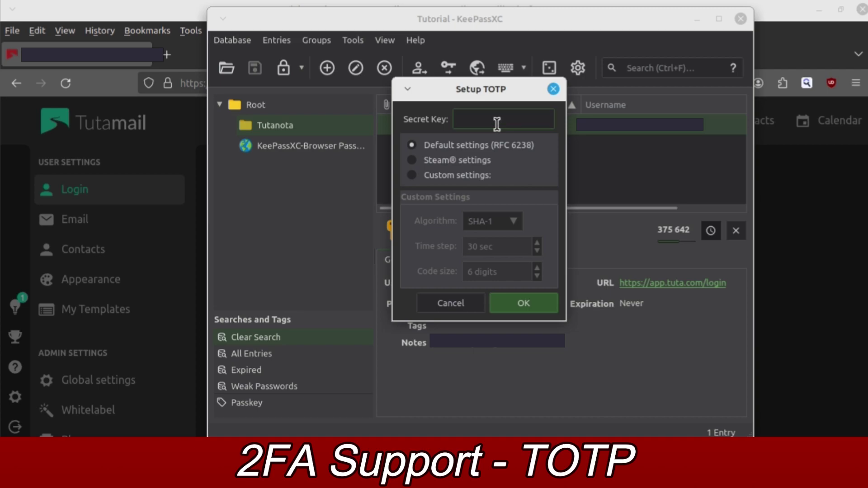
key("ctrl+v")
left_click(503, 300)
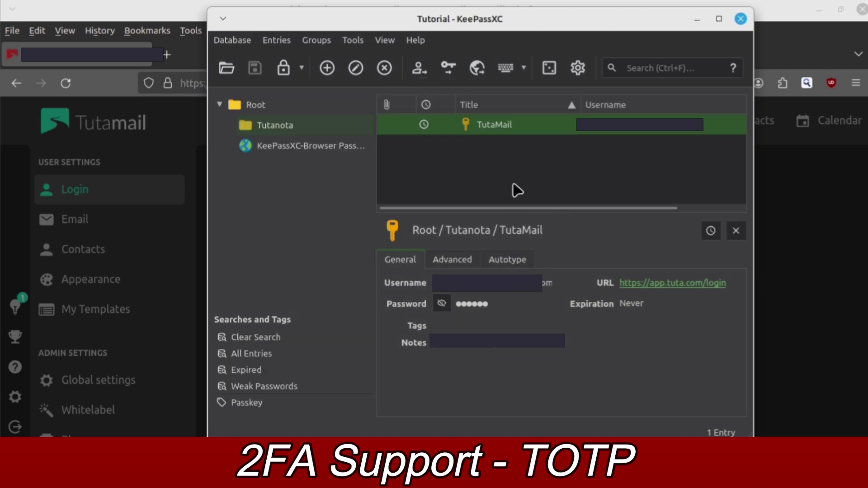
- Show the TutaMail entry's current six-digit TOTP code and copy it
right_click(493, 133)
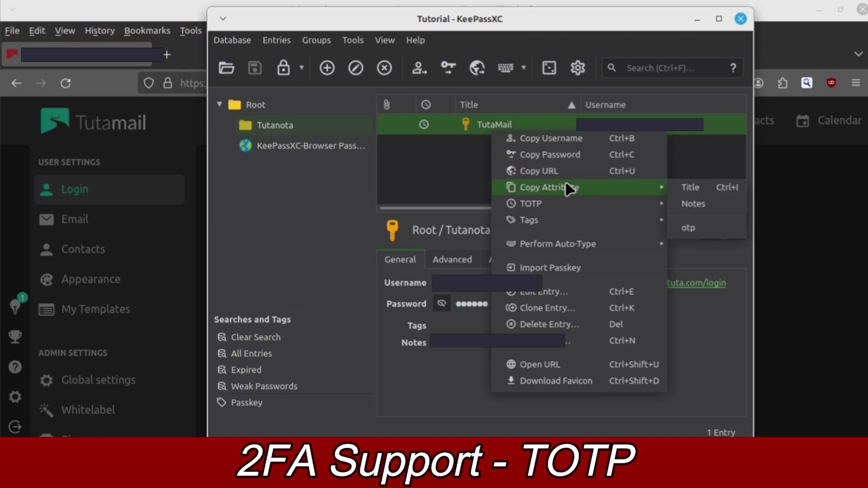
mouse_move(575, 207)
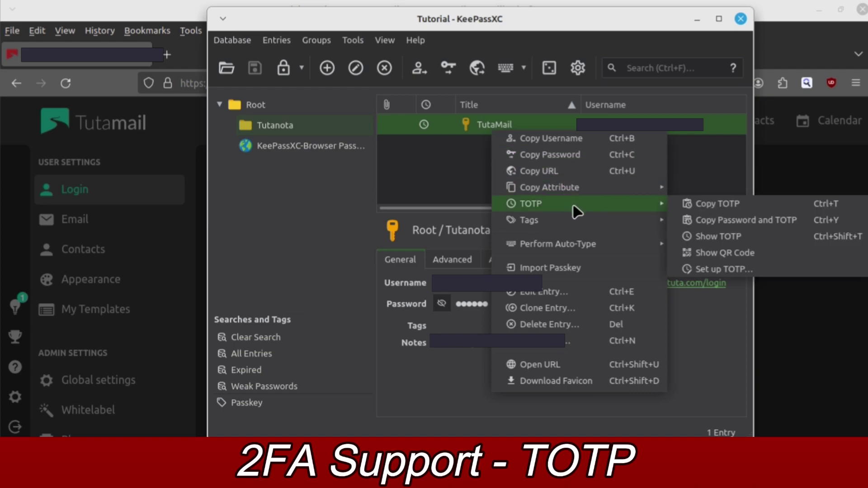
left_click(713, 235)
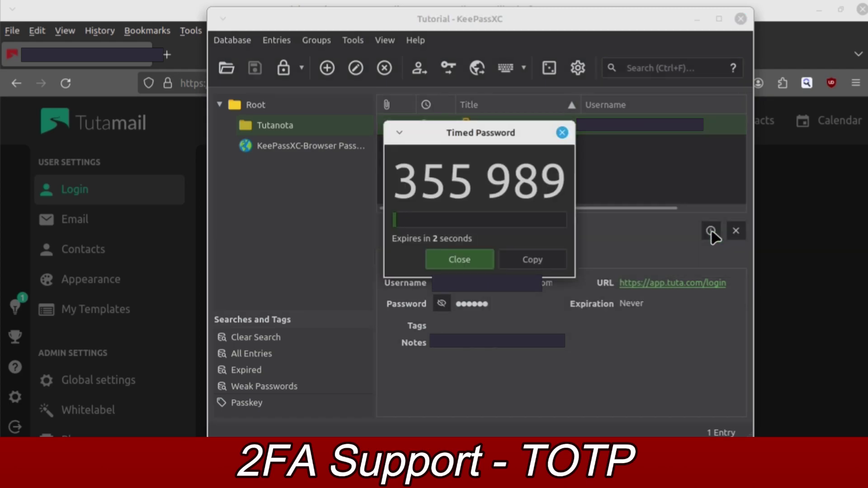
left_click(539, 261)
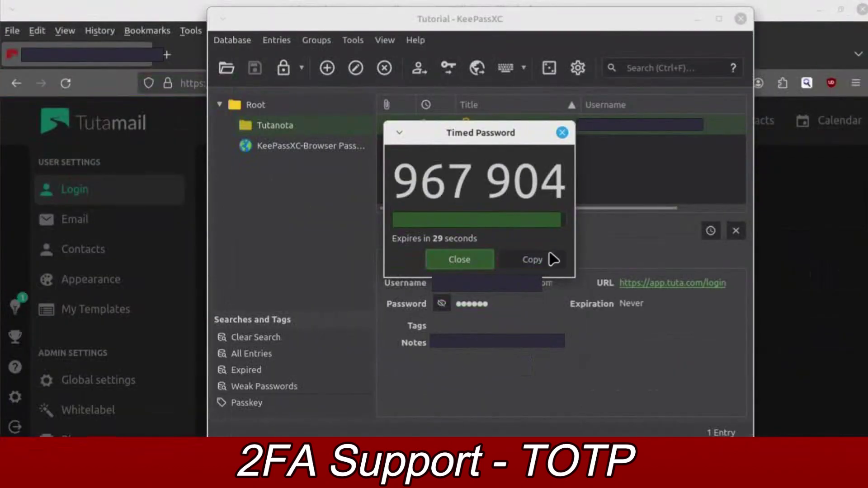
- Paste the KeePassXC TOTP code into Tuta's authenticator code field, save, and dismiss the recovery code
left_click(500, 322)
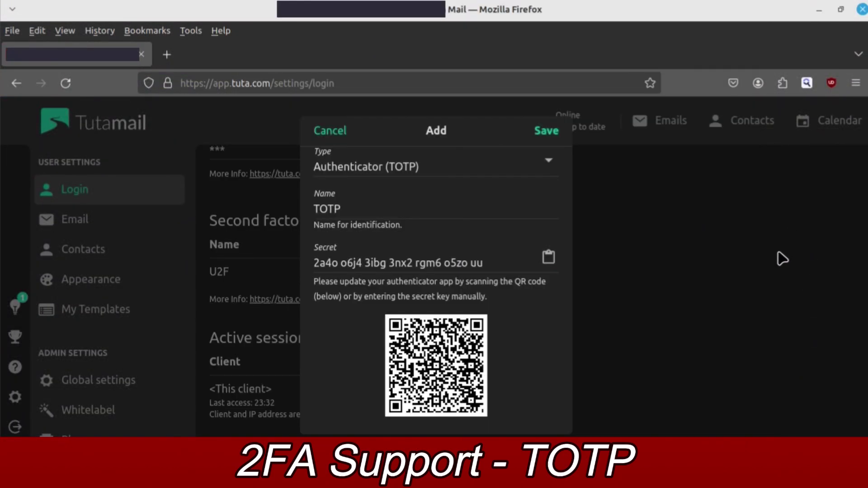
scroll(493, 348, "down", 3)
left_click(455, 376)
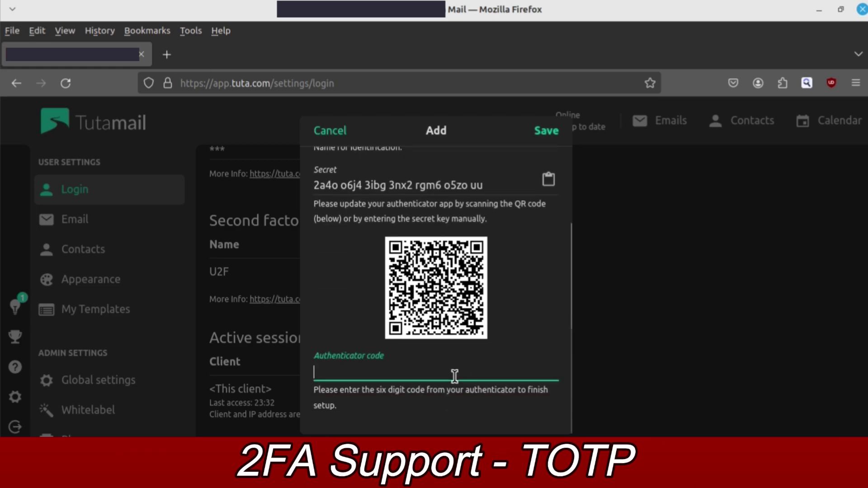
key("ctrl+v")
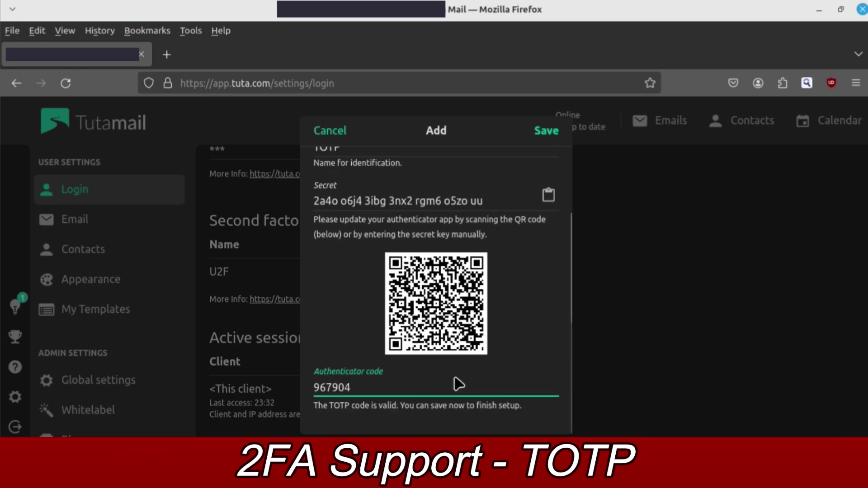
left_click(546, 134)
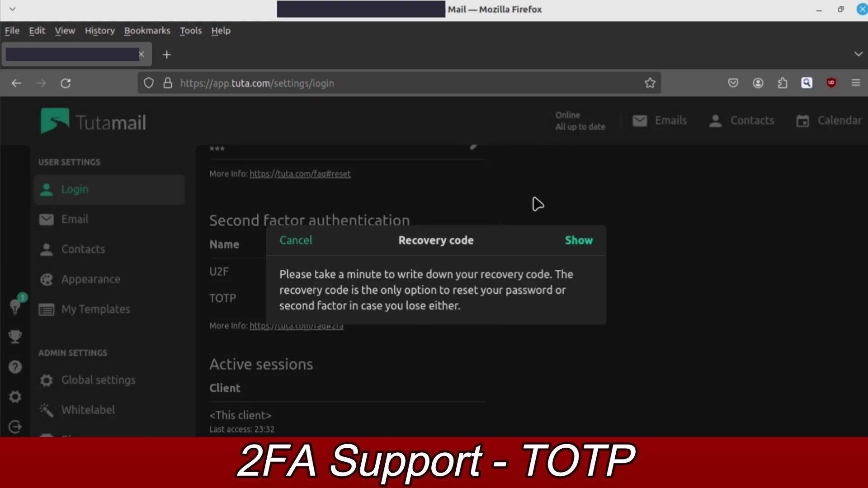
left_click(298, 241)
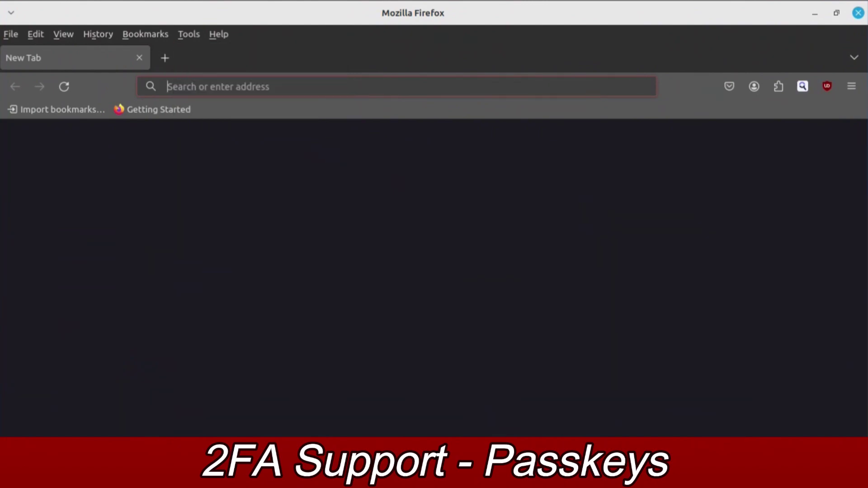
key("ctrl+shift+a")
- Search Firefox add-ons for 'keepass' and open the KeePassXC-Browser page
left_click(523, 124)
type("keepass")
key("Return")
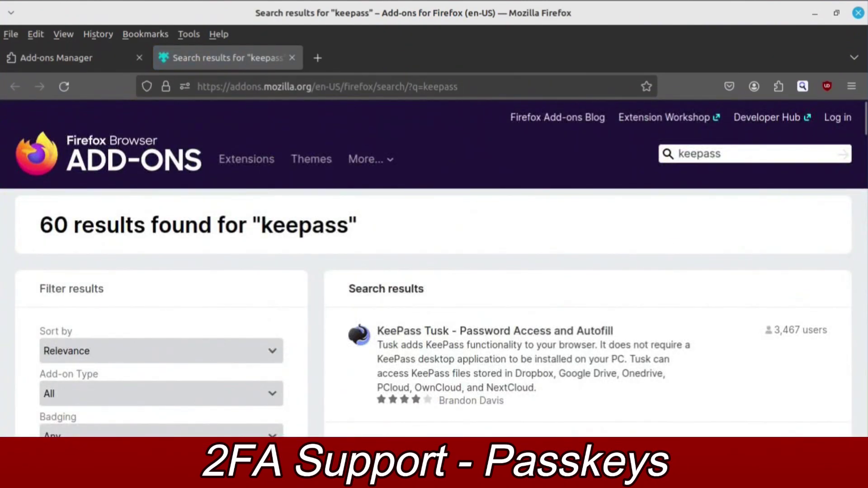
scroll(434, 267, "down", 8)
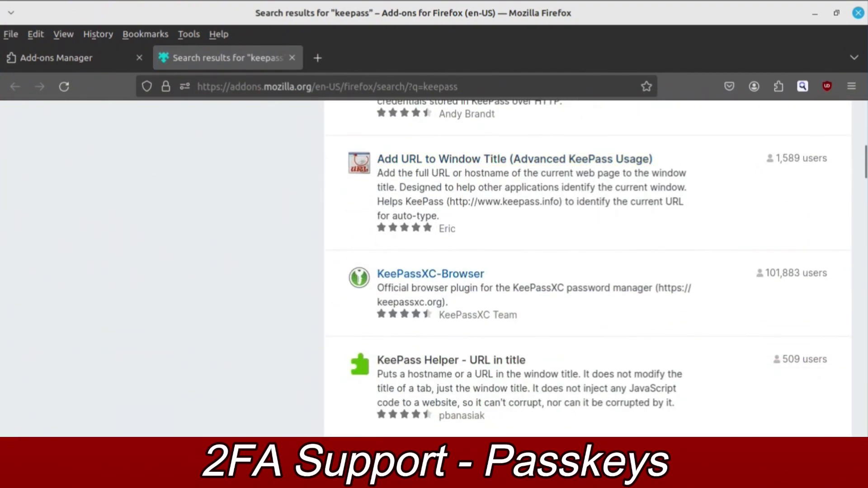
left_click(431, 273)
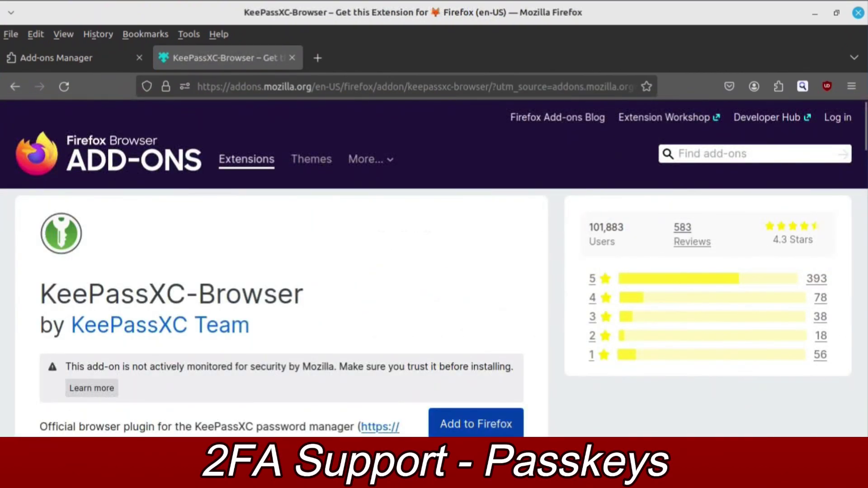
- Install KeePassXC-Browser, allow it in private windows, and open its Add-ons Manager details
left_click(476, 424)
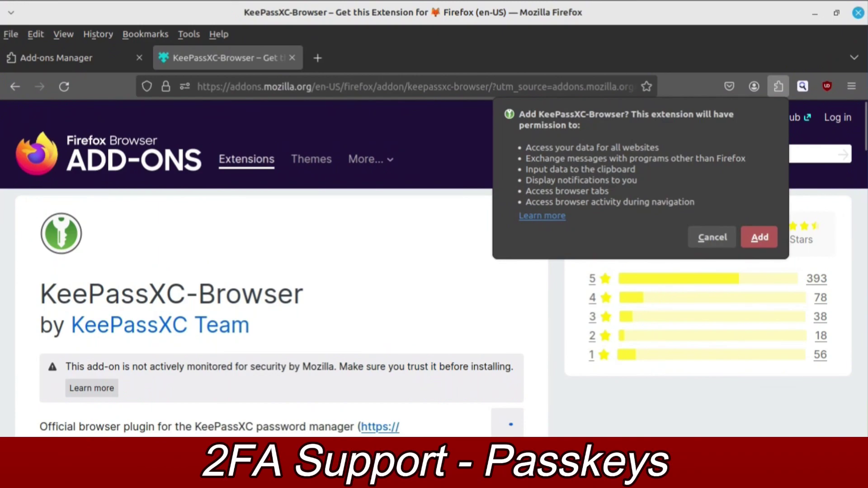
left_click(760, 237)
left_click(597, 159)
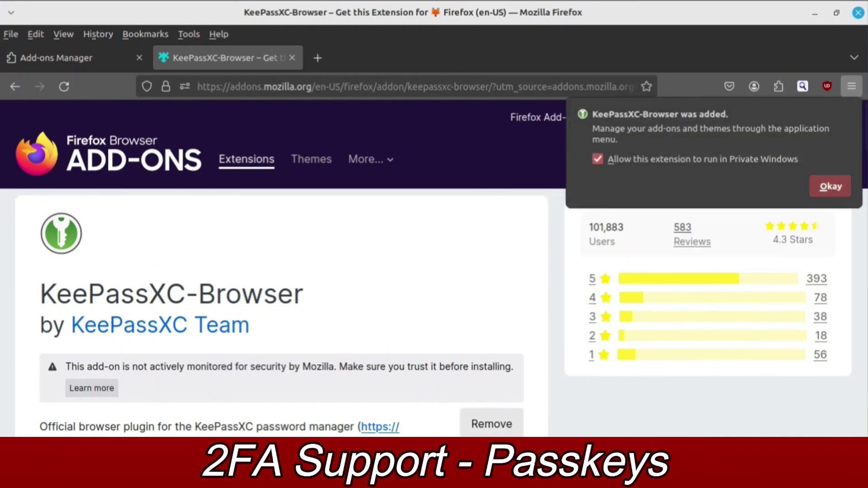
key("Return")
left_click(778, 86)
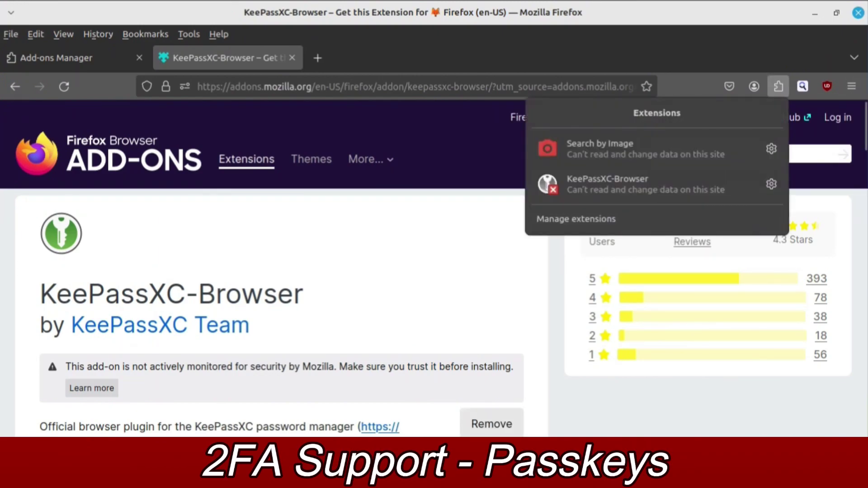
left_click(772, 184)
- Open KeePassXC-Browser's preferences and tick Enable passkeys
left_click(728, 245)
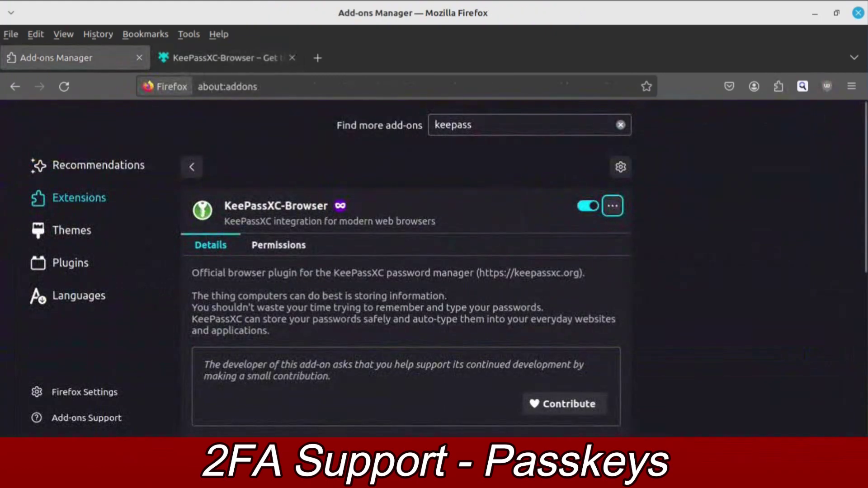
key("Return")
key("Down")
key("Return")
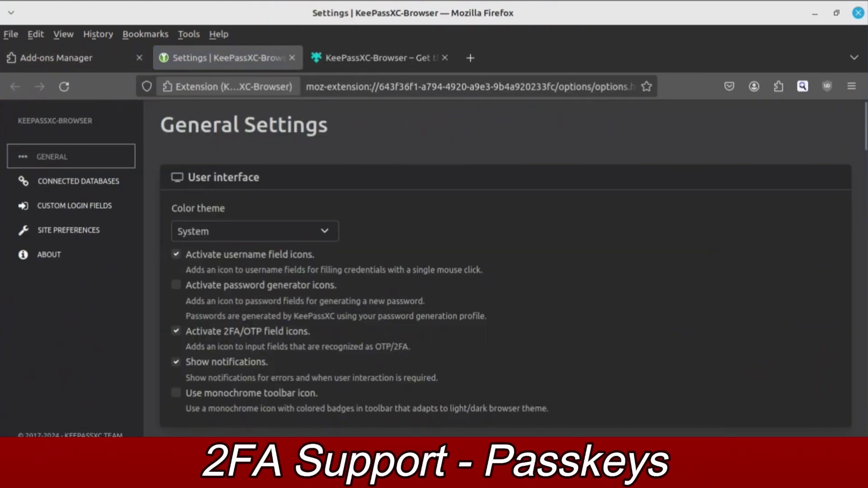
scroll(506, 267, "down", 20)
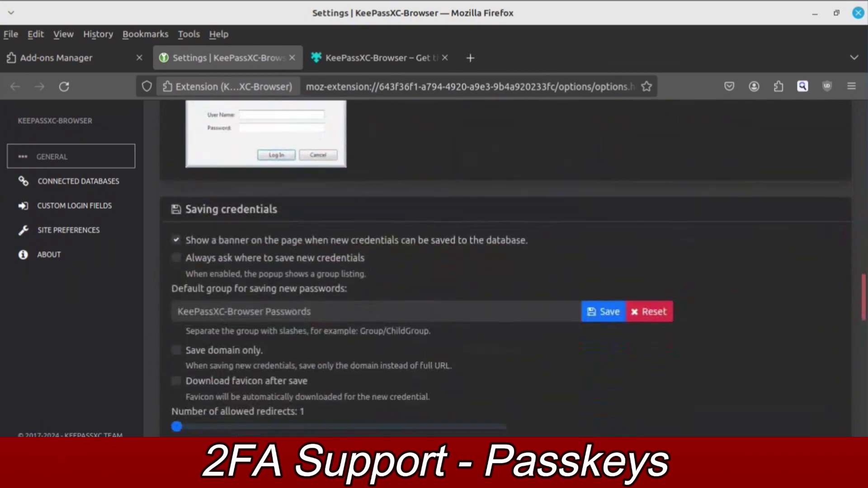
key("space")
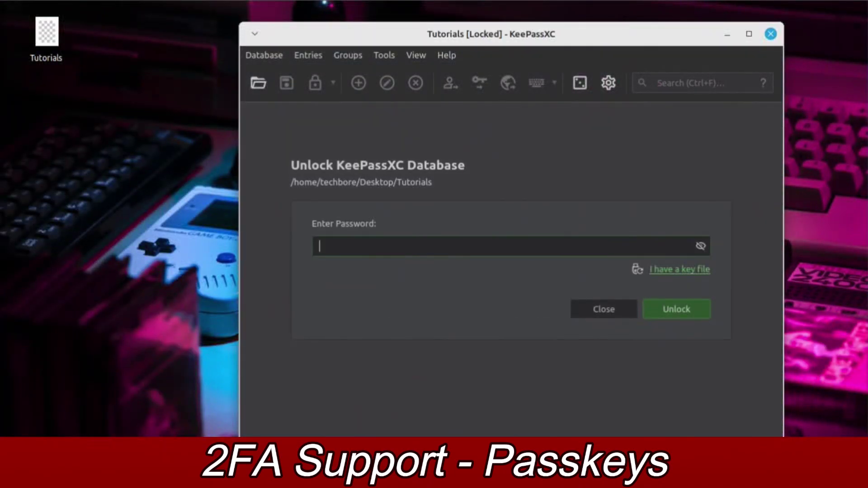
- Unlock the Tutorials database with its password and enable browser integration for Firefox in settings
type("********")
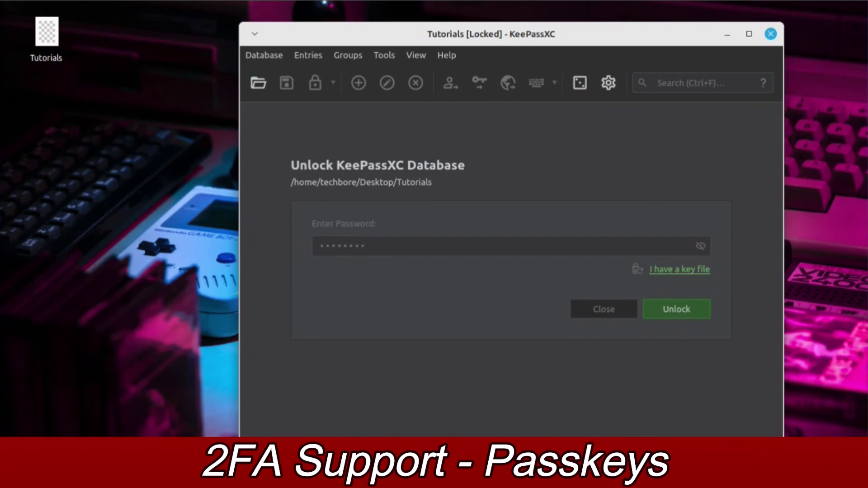
key("Return")
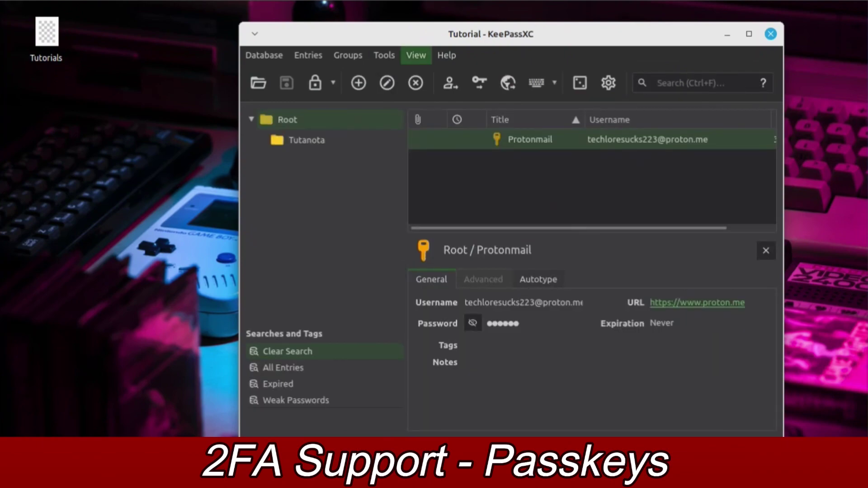
left_click(608, 83)
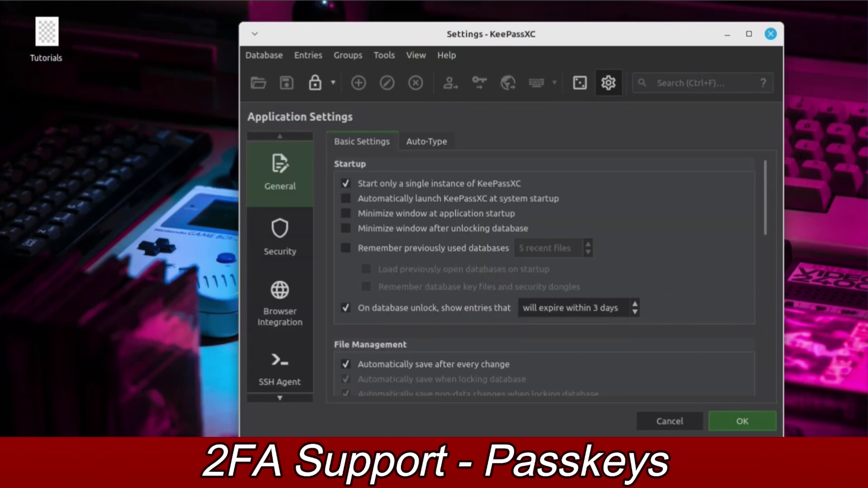
left_click(279, 306)
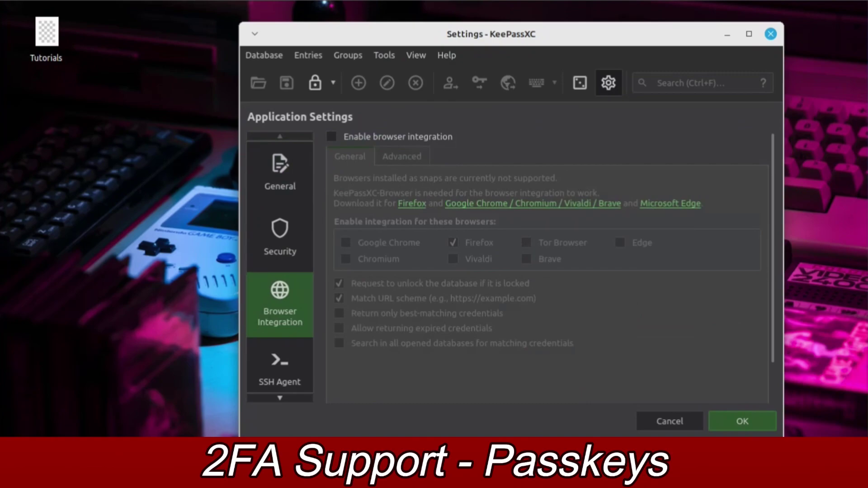
left_click(332, 137)
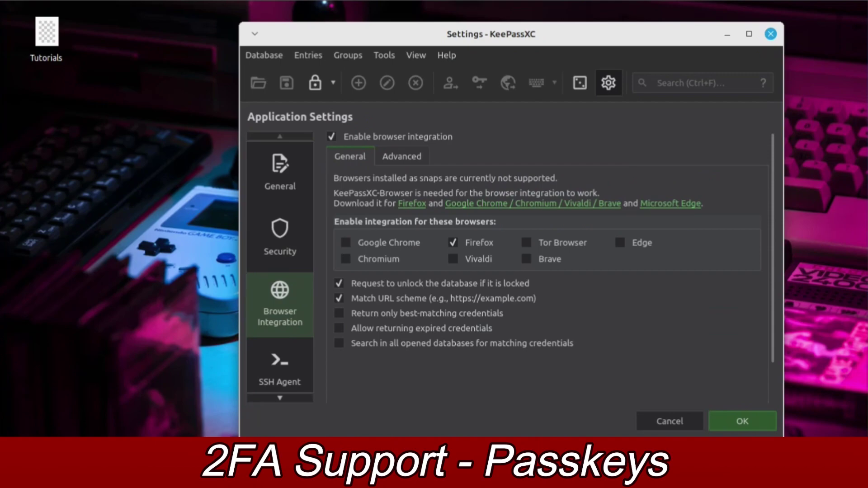
key("Return")
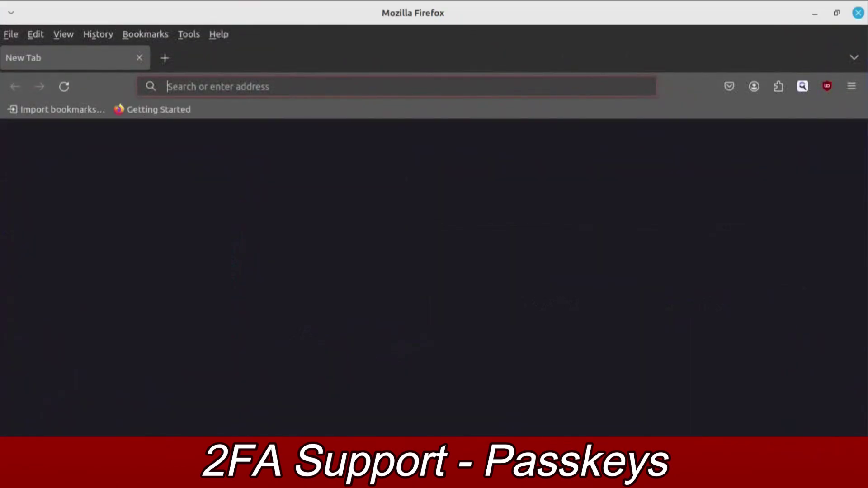
- Connect KeePassXC-Browser to the database under the name 'Tutorial', then enter tuta.com as the address
left_click(778, 86)
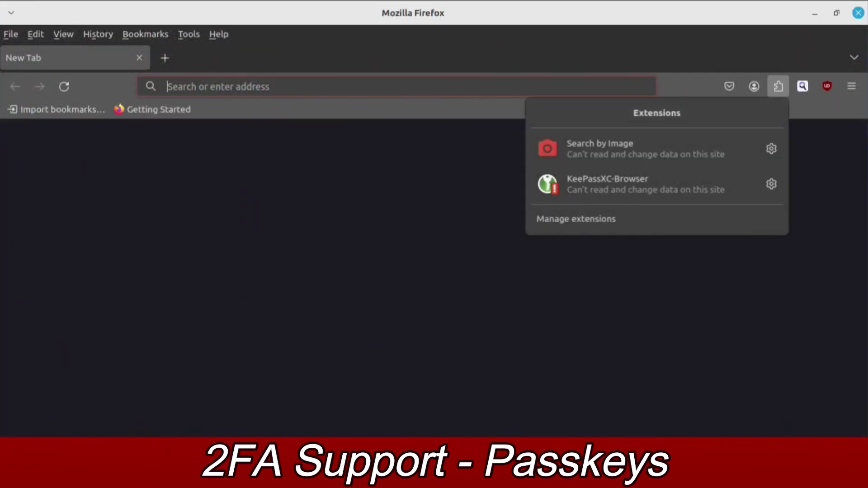
left_click(601, 183)
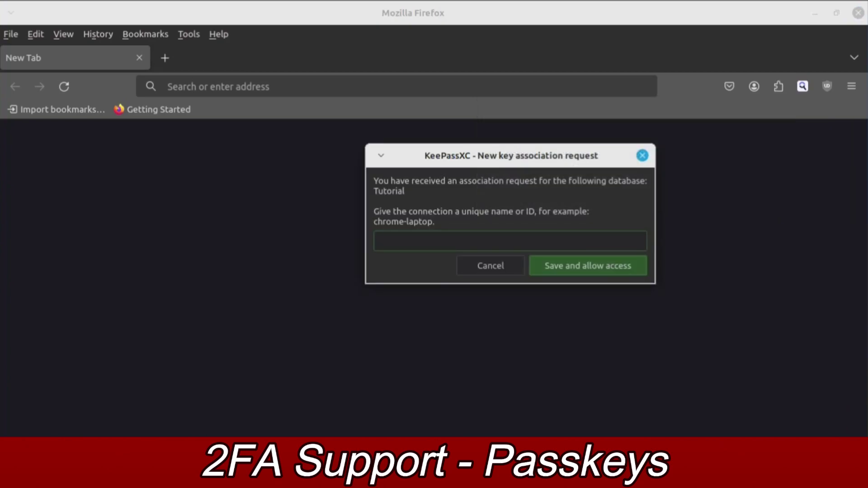
type("Tutorial")
key("Return")
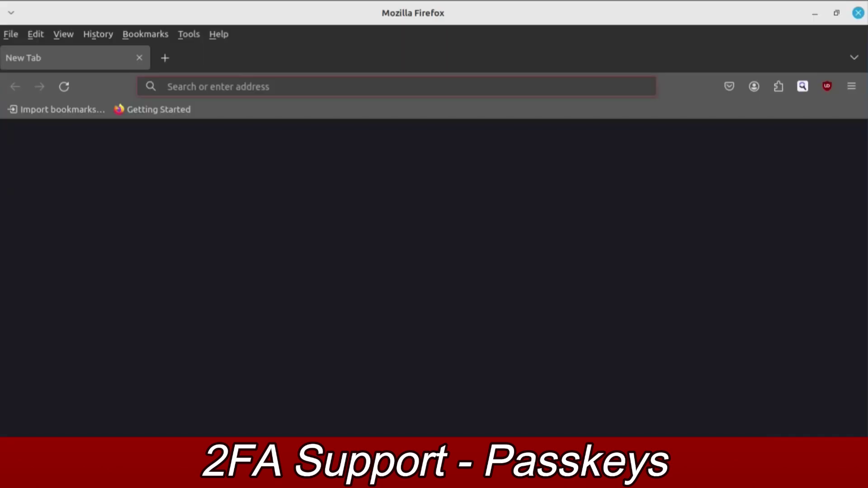
type("tuta.com")
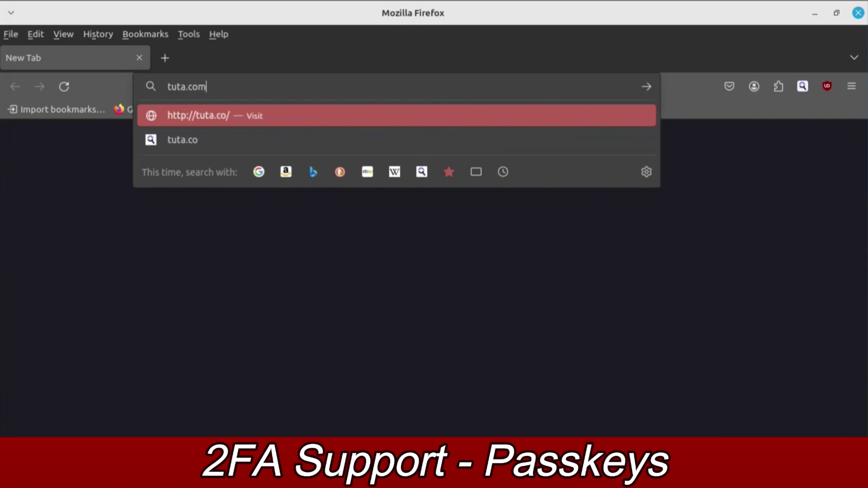
- Load tuta.com, allow the saved TutaMail entry on the login page, and log in
key("Return")
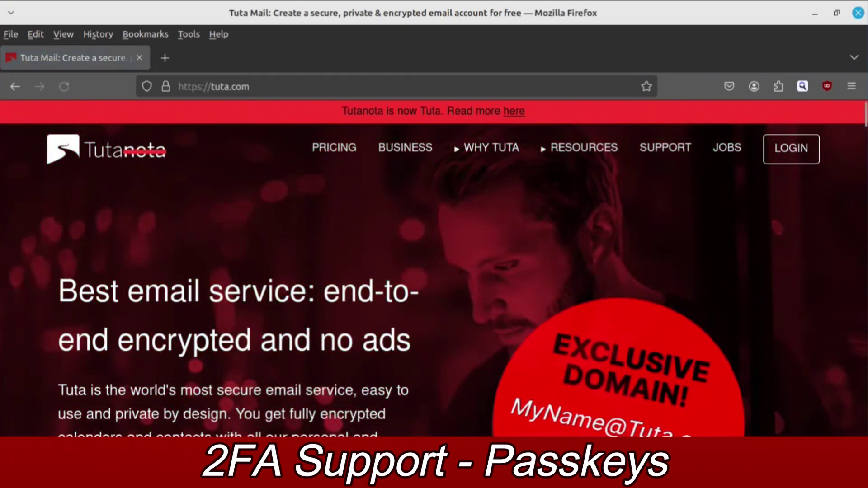
left_click(792, 149)
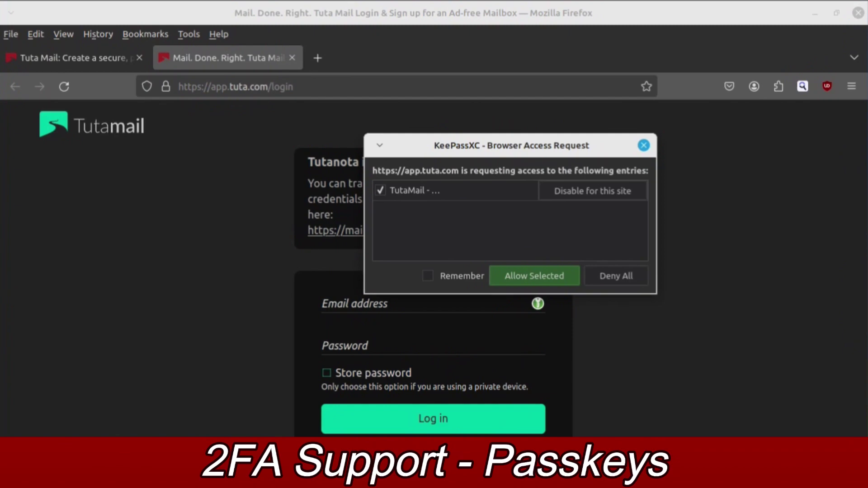
key("Return")
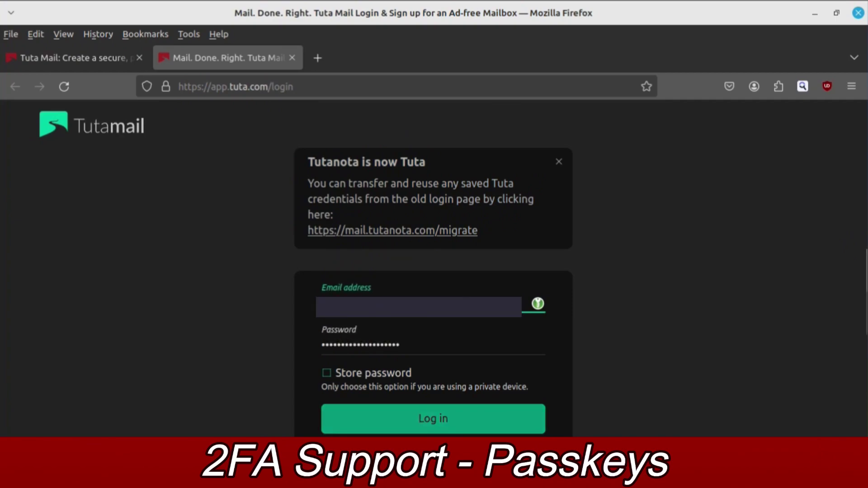
key("Return")
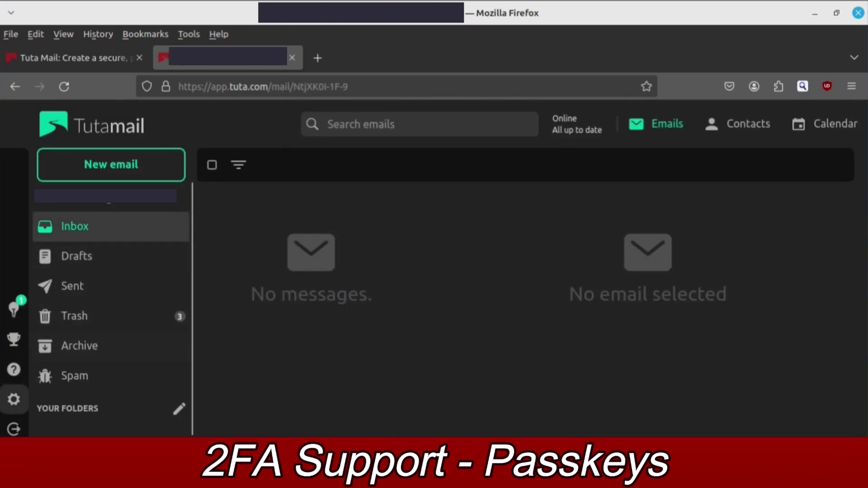
left_click(13, 399)
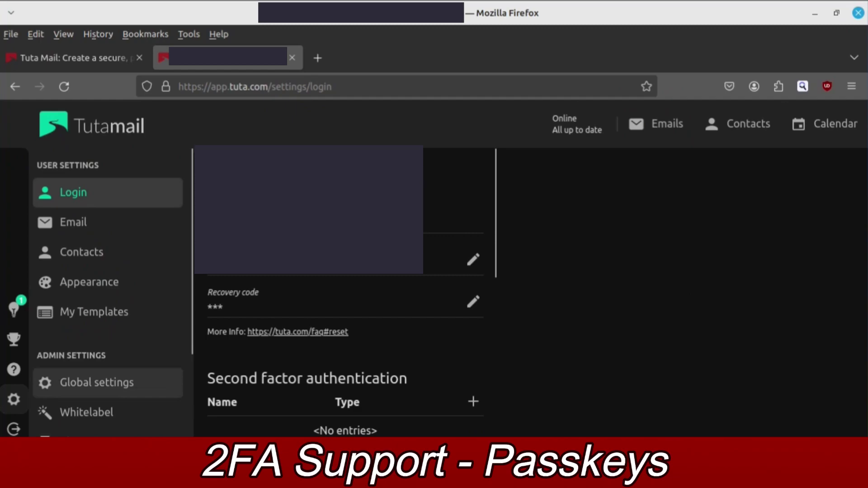
- Save a U2F security key second factor, register its passkey in KeePassXC, and dismiss the recovery code
scroll(473, 247, "down", 3)
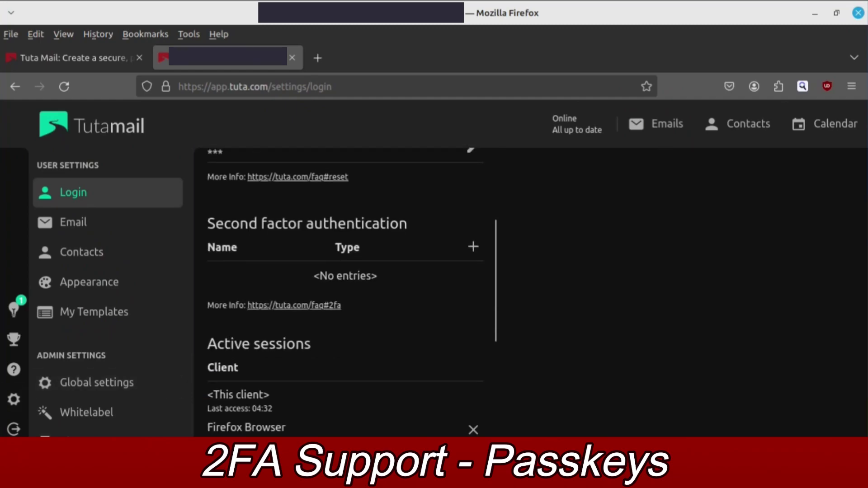
left_click(473, 247)
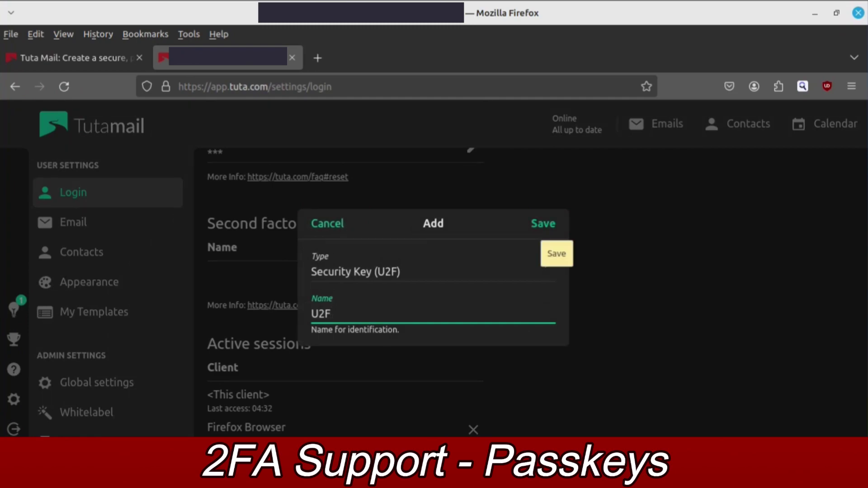
left_click(543, 223)
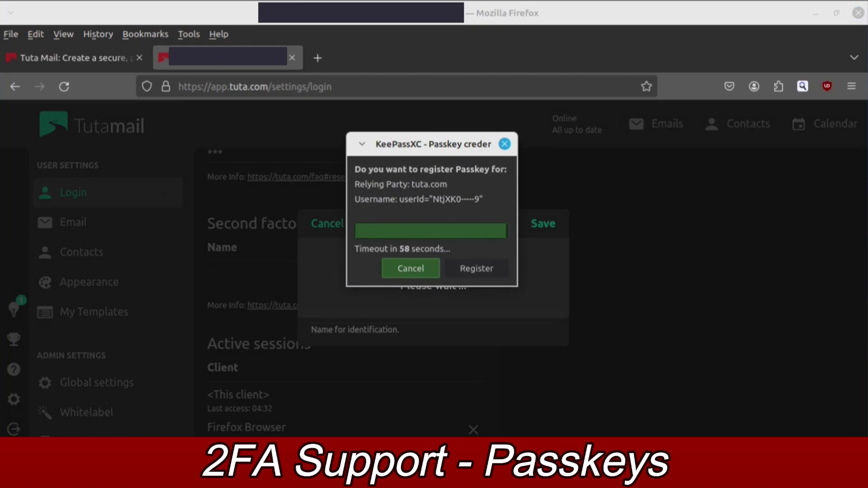
left_click(477, 268)
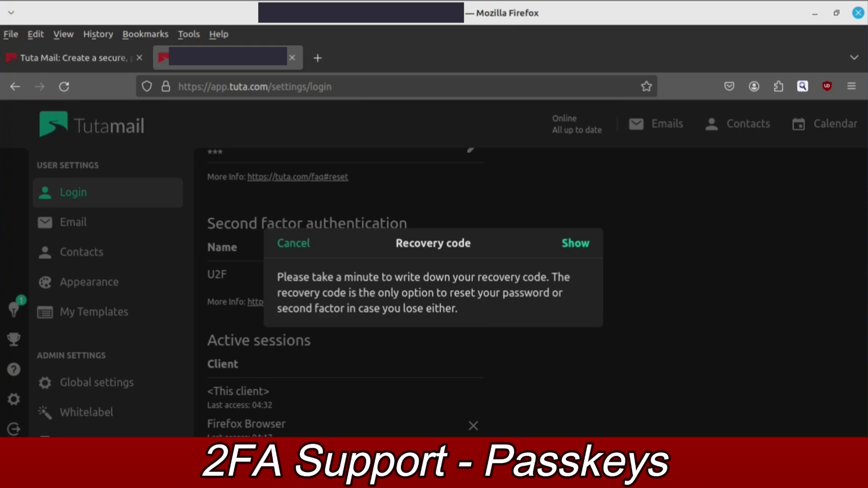
key("Escape")
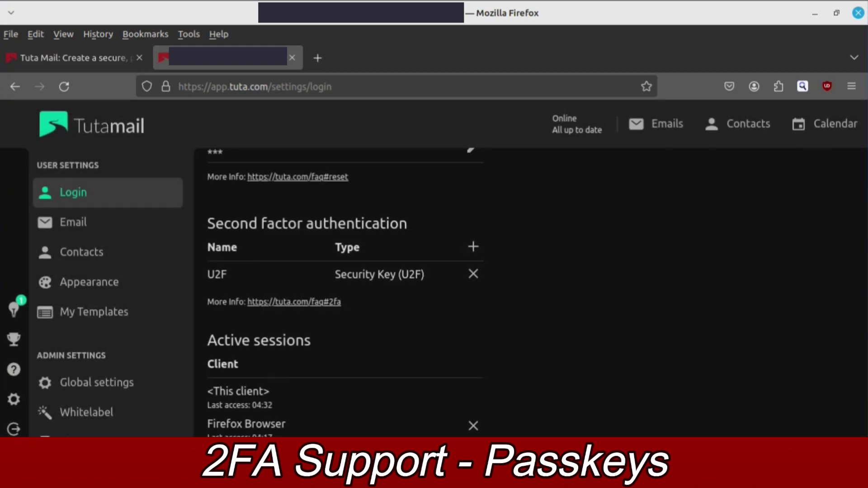
key("alt+Tab")
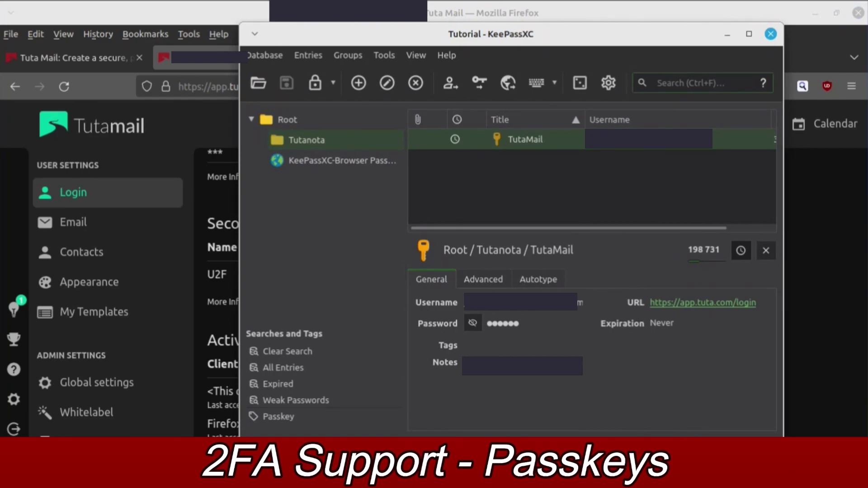
- View the Tutanota passkey entry in the KeePassXC-Browser Passwords group, then switch back to Firefox
left_click(342, 160)
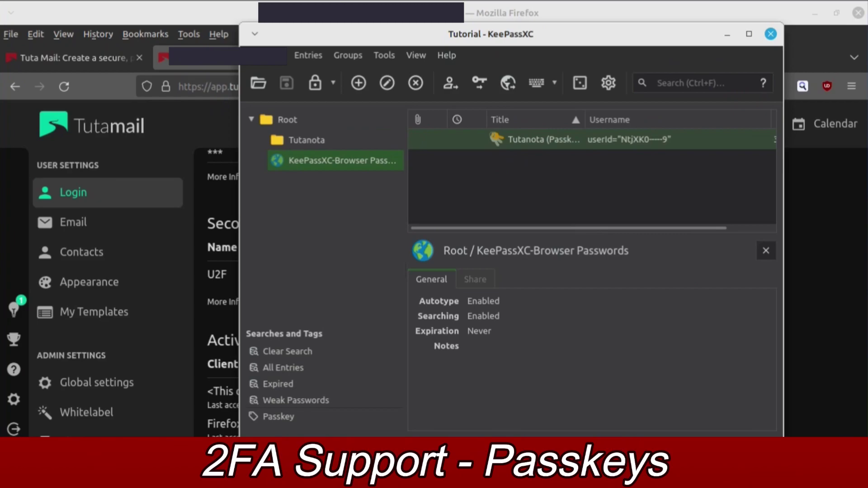
key("alt+Tab")
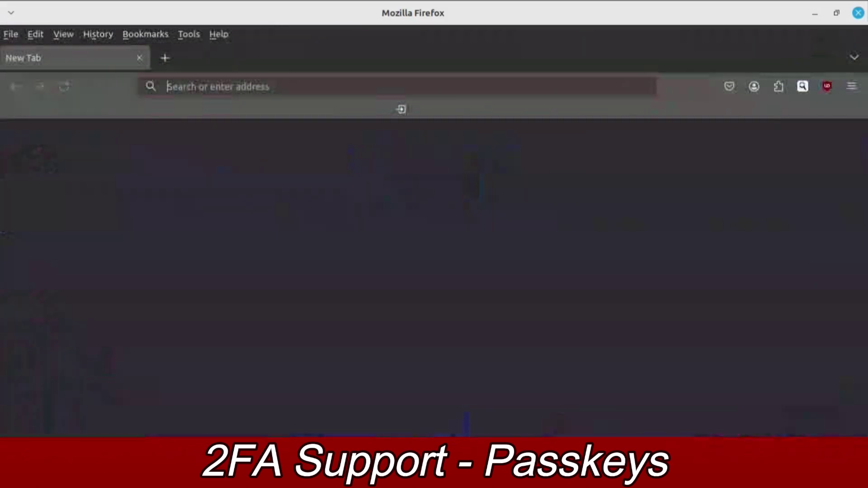
- Go to tuta.com's login page and submit the email and password autofilled by KeePassXC
type("tuta.com")
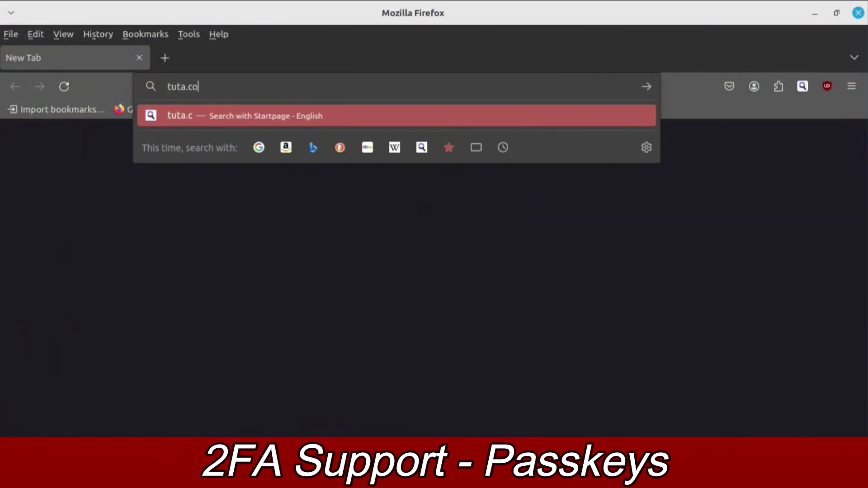
key("Return")
left_click(791, 149)
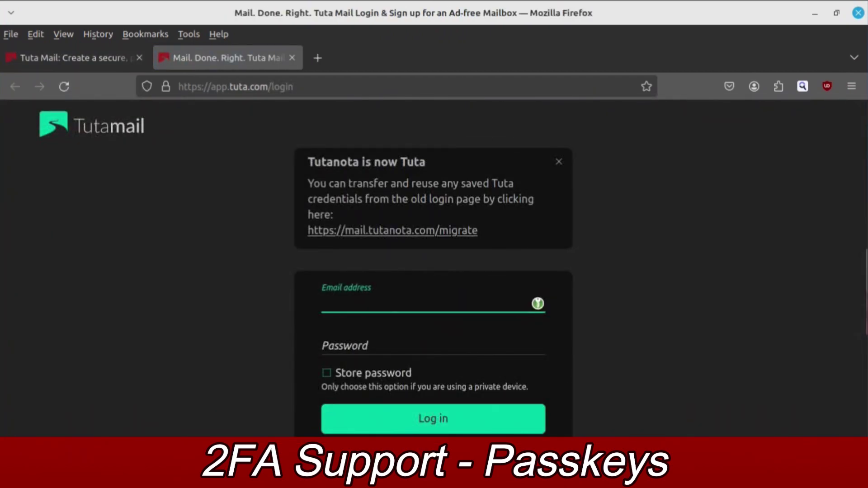
key("ctrl+shift+u")
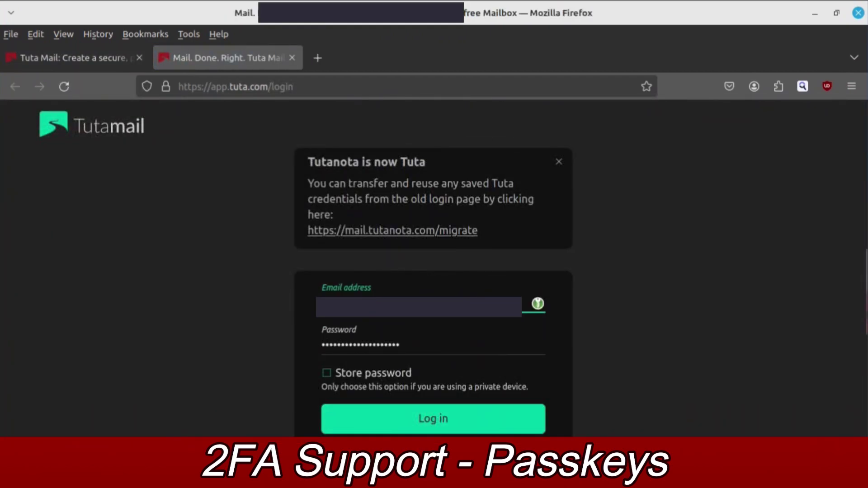
key("Return")
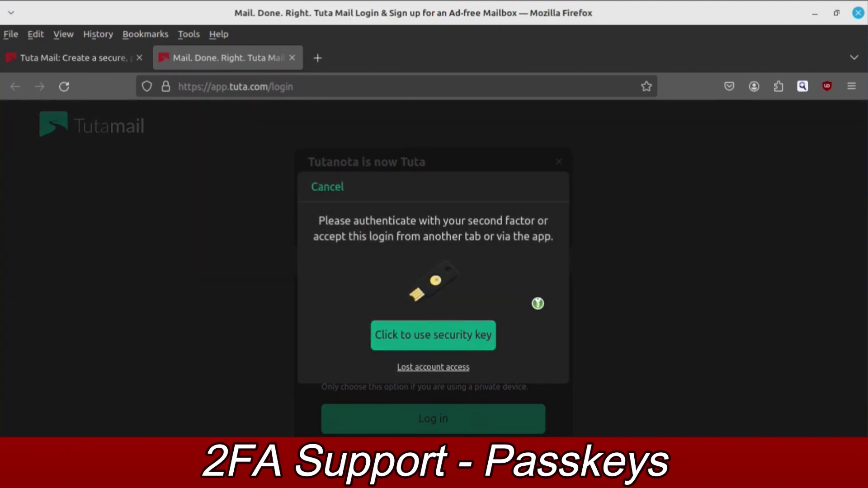
- Complete the security-key second factor with the Tutanota passkey stored in KeePassXC
key("Return")
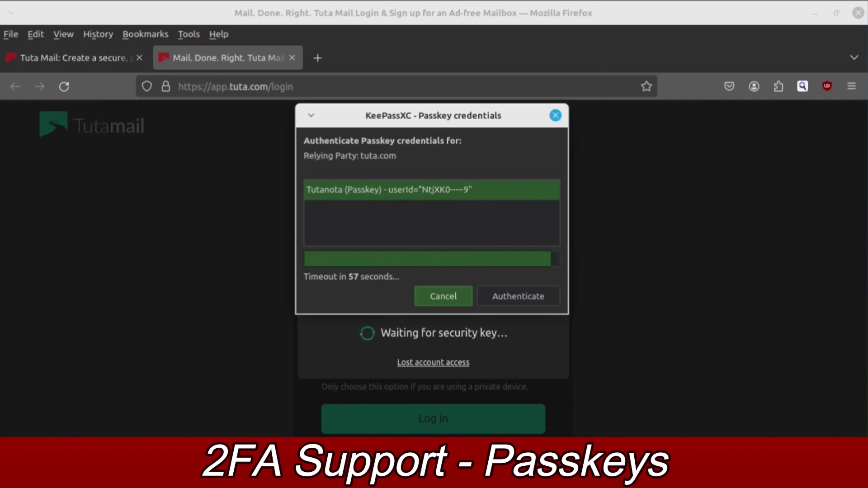
key("Tab")
key("Return")
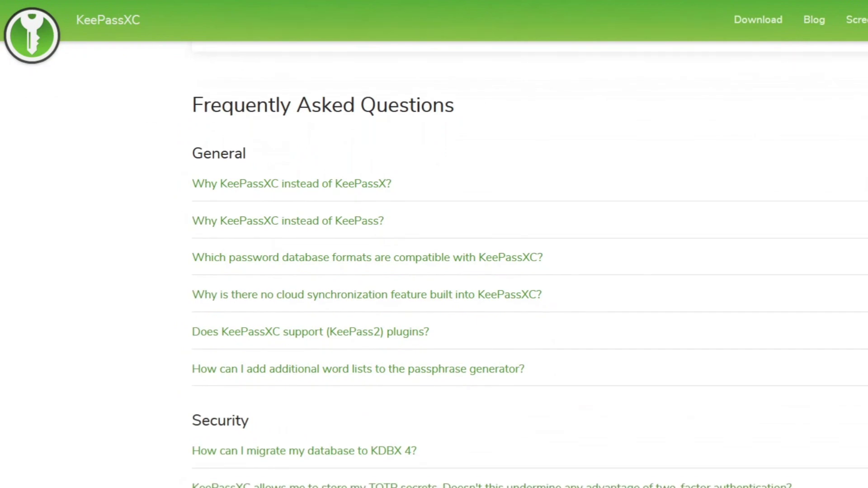
scroll(530, 259, "down", 5)
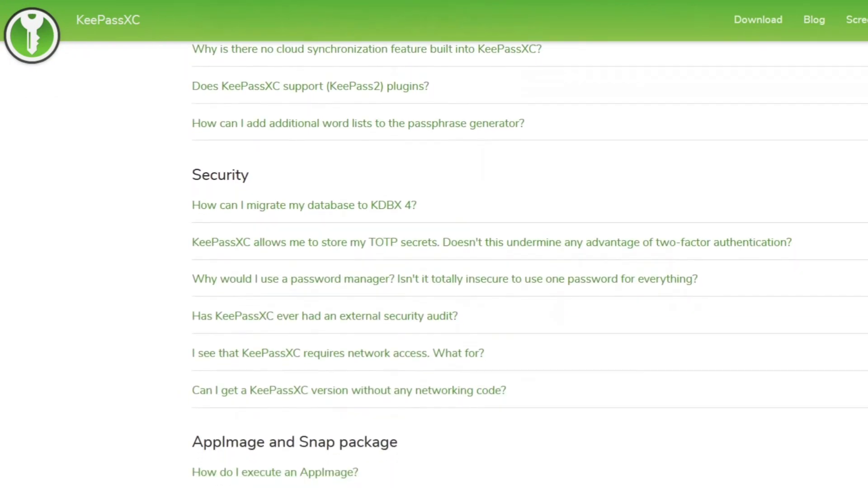